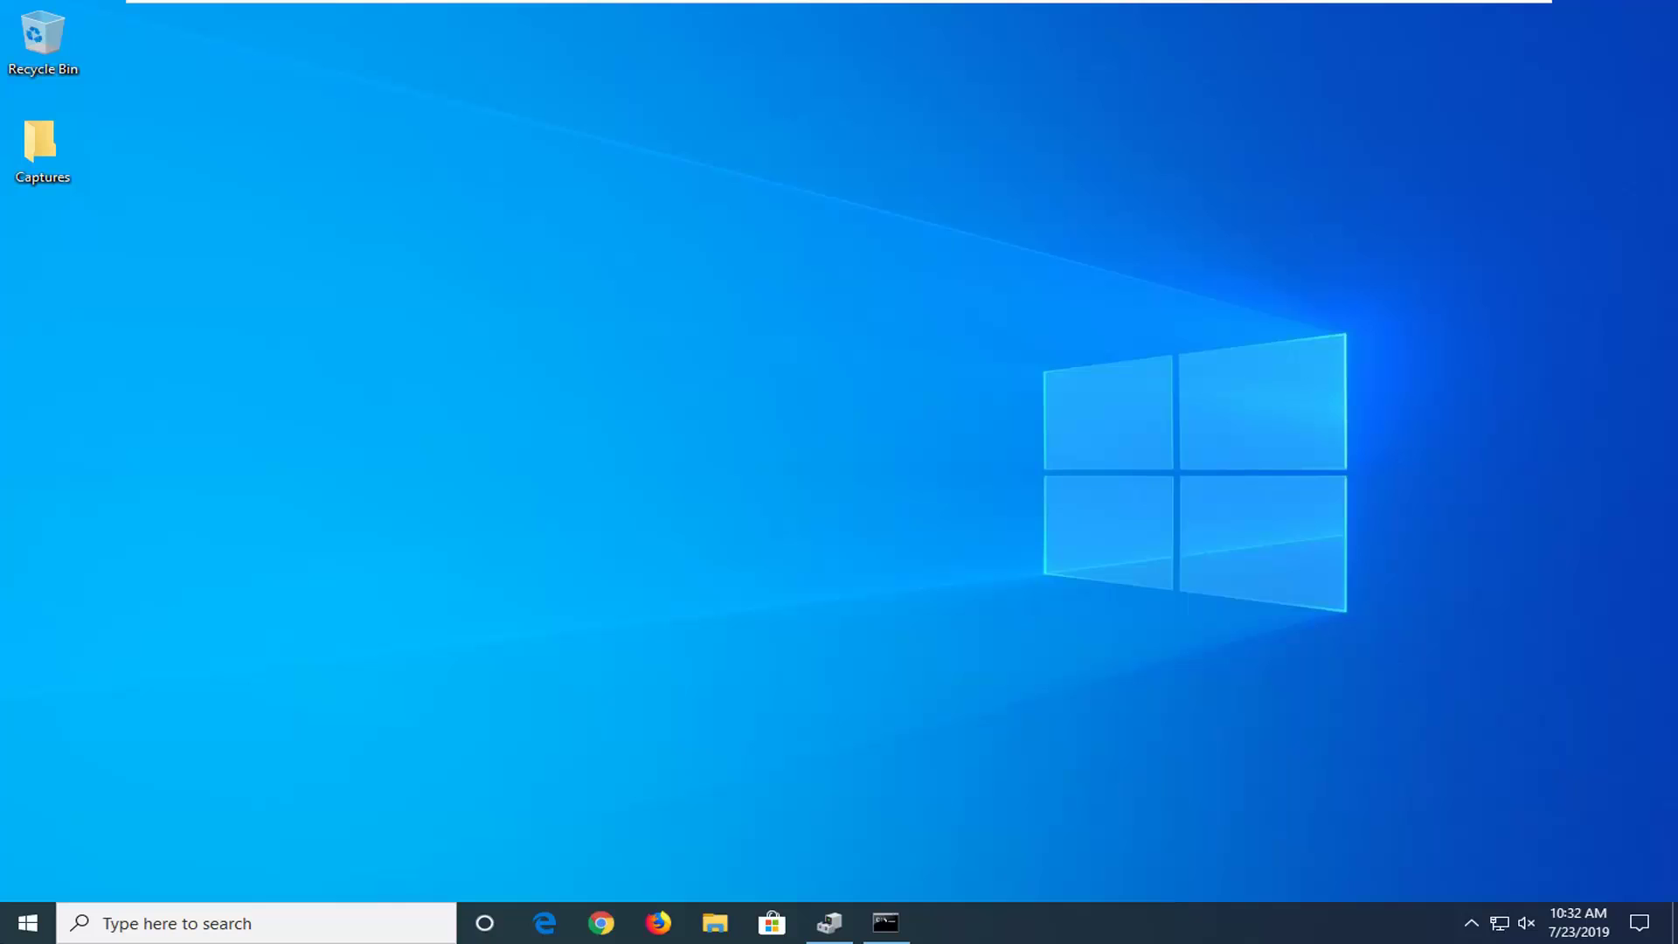
Step: Open Device Manager and expand the Mice and other pointing devices category
click(21, 934)
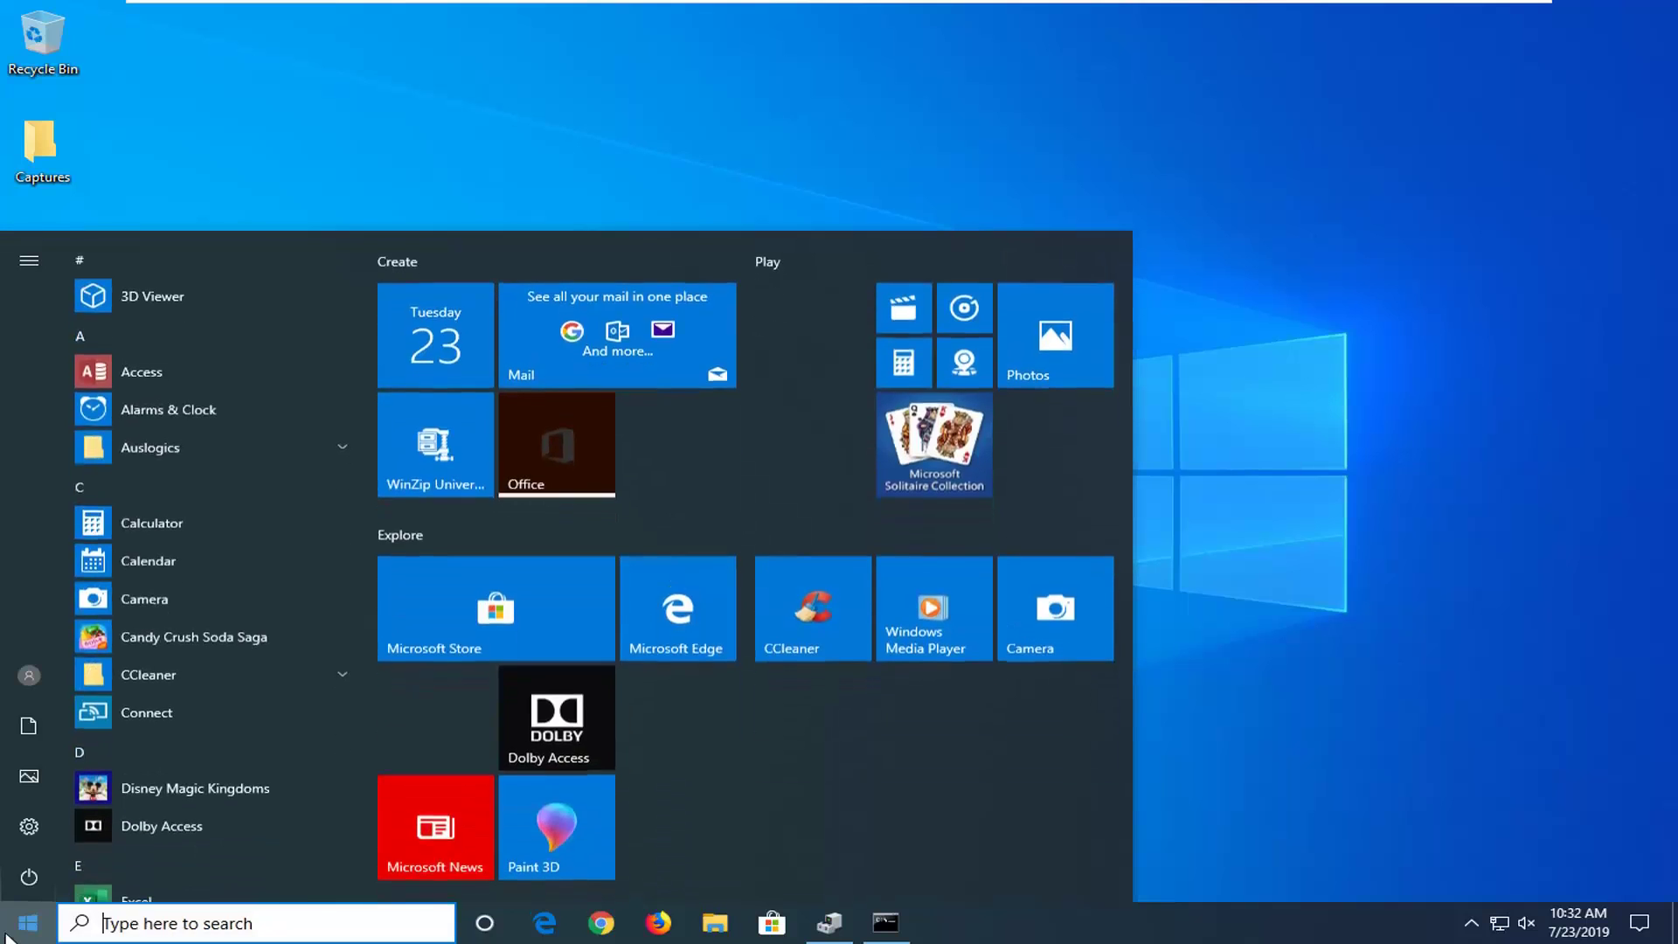
text(device manager)
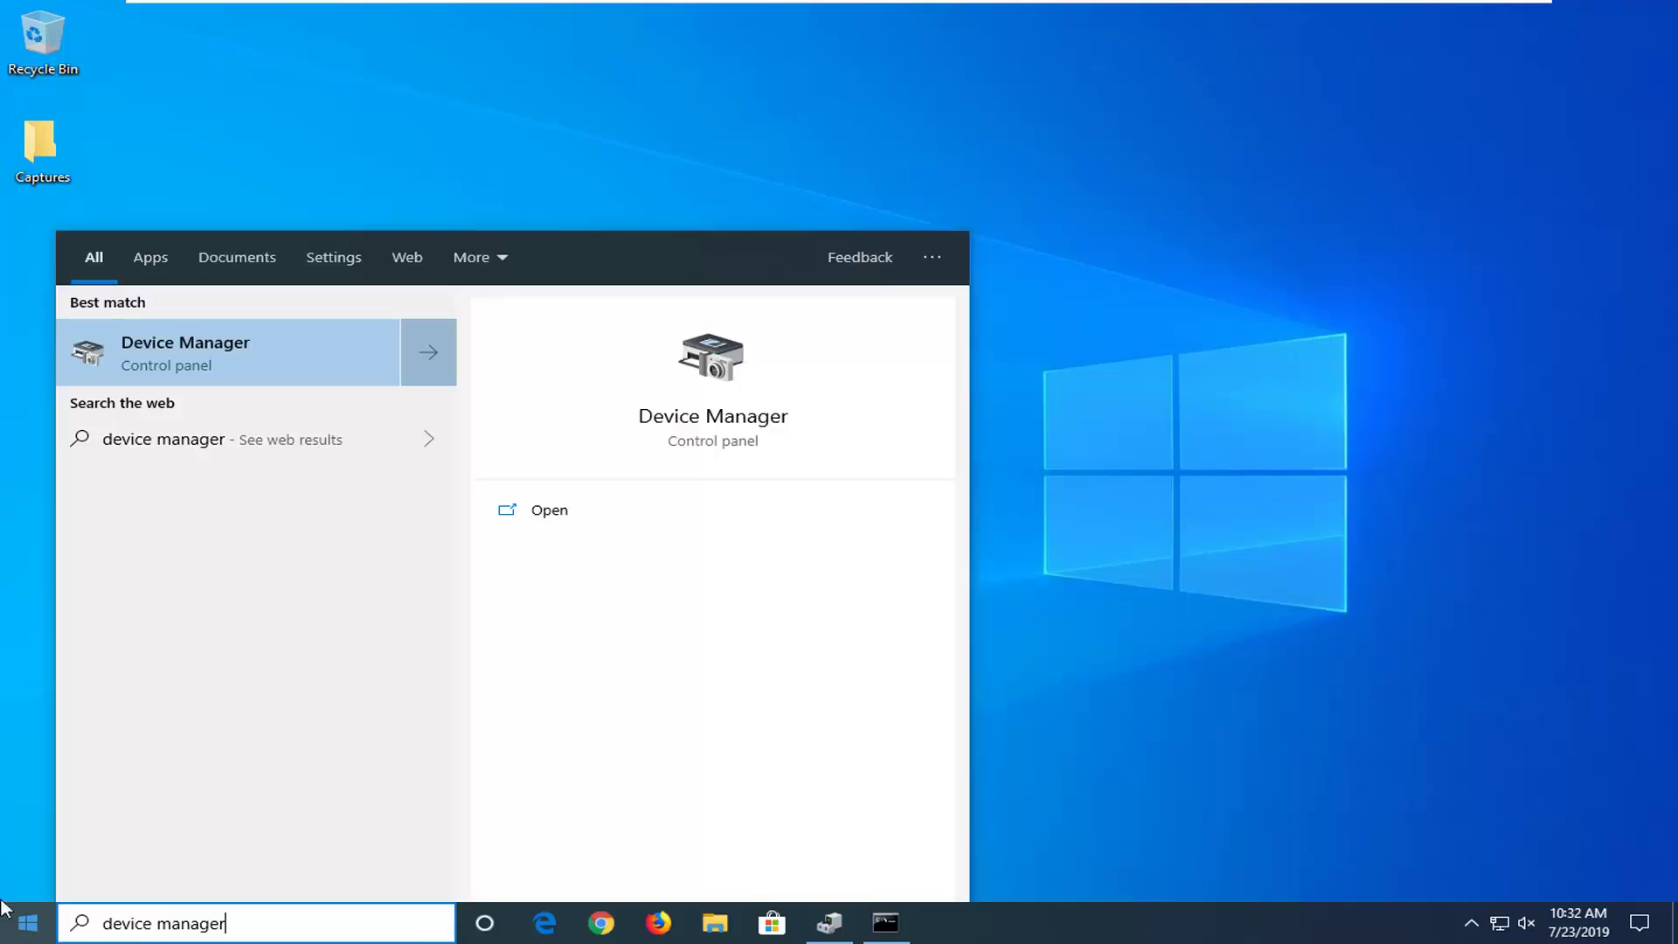
click(183, 356)
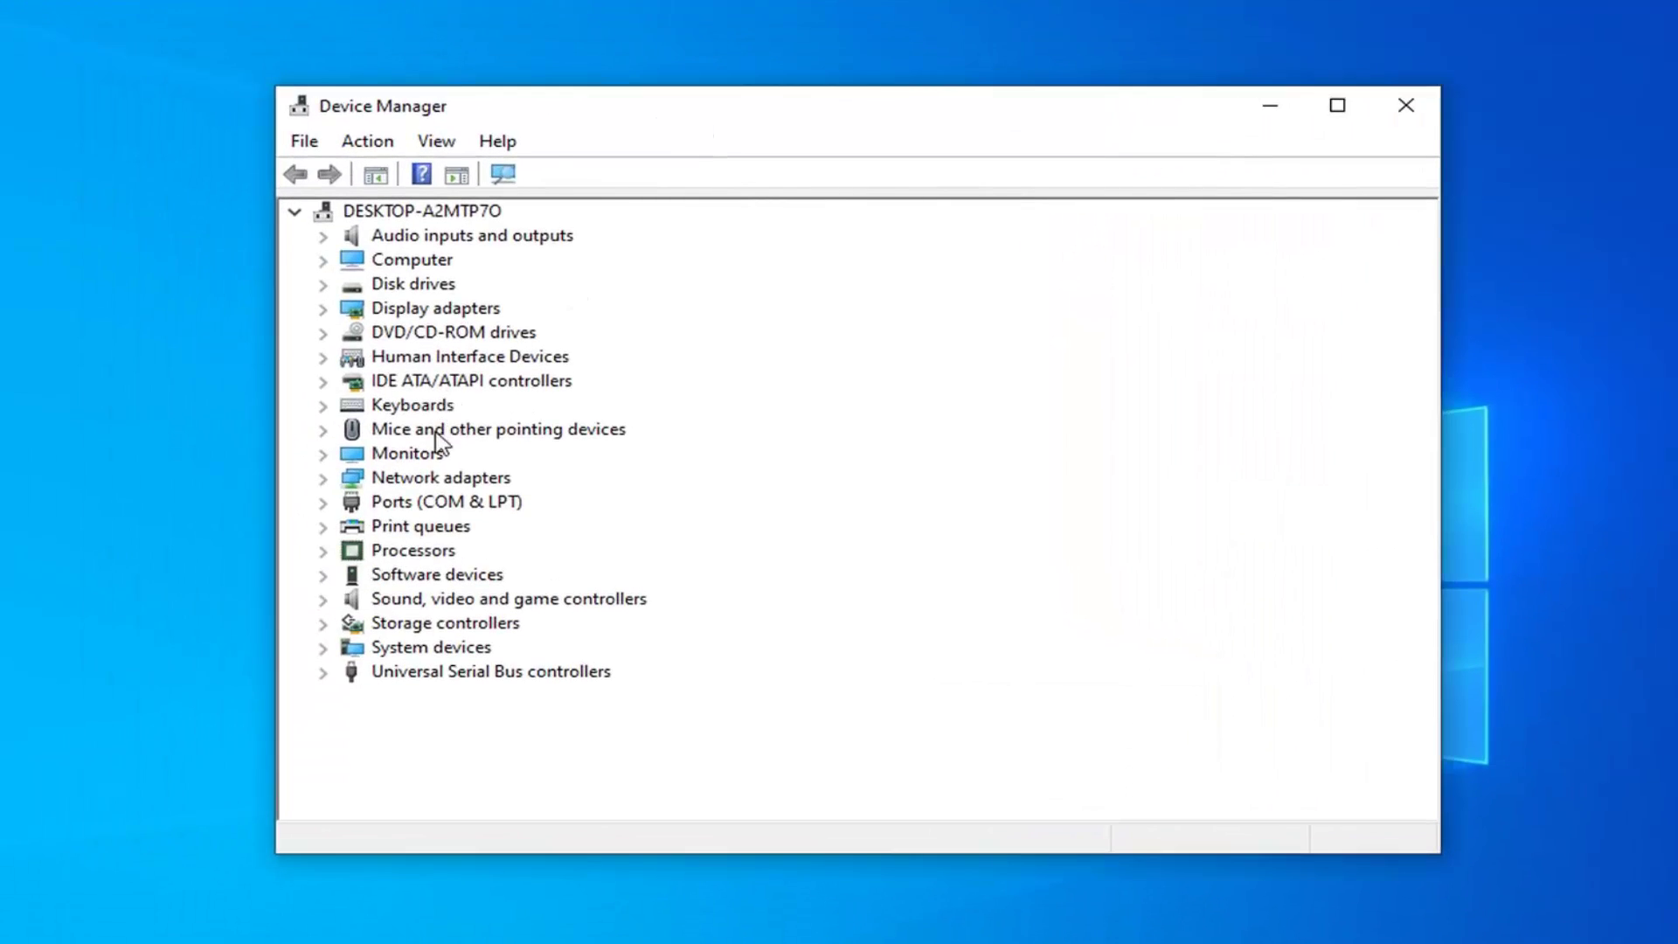
click(436, 434)
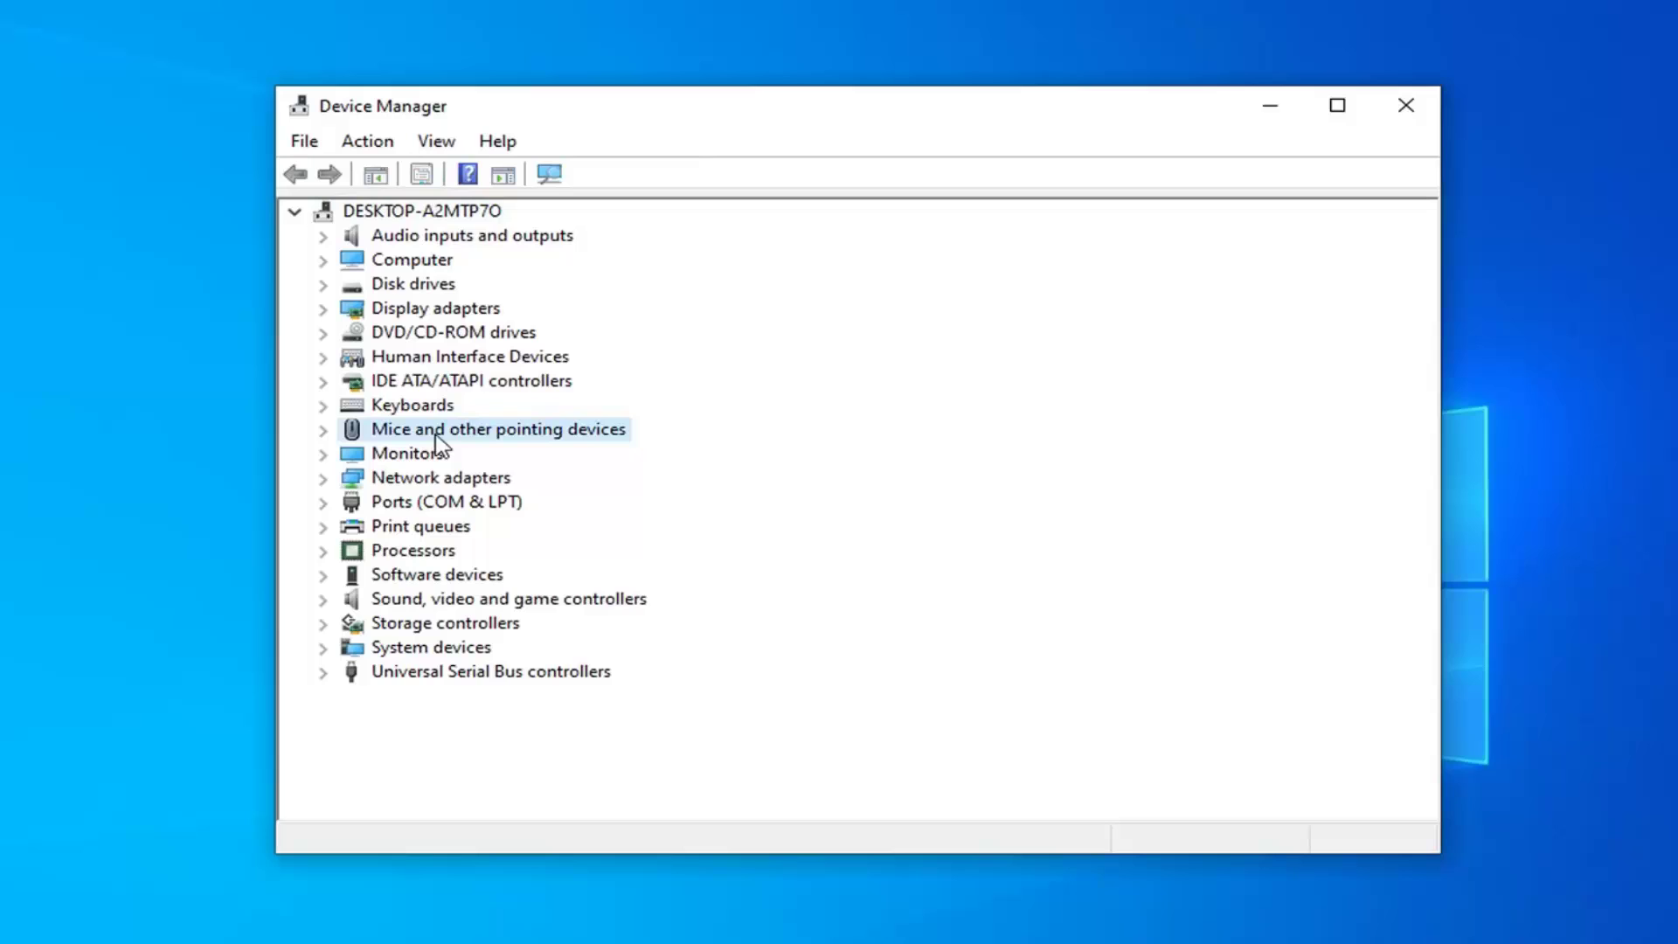
click(323, 430)
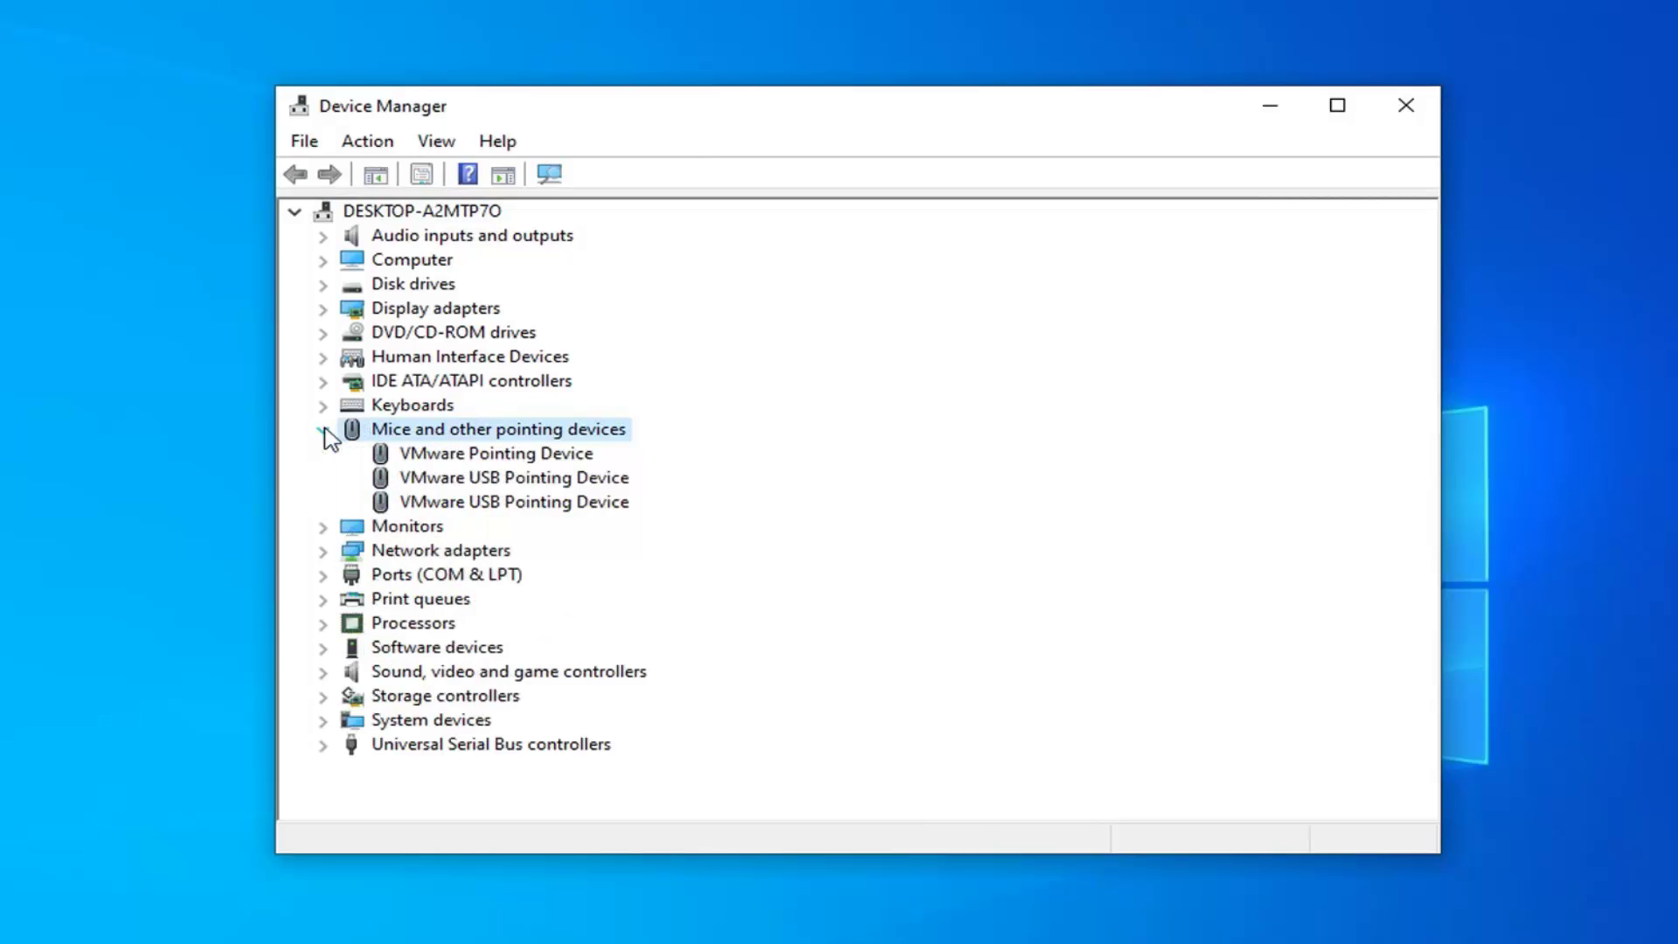
Step: Update the VMware Pointing Device driver by searching automatically for updated driver software, and close Device Manager
click(450, 456)
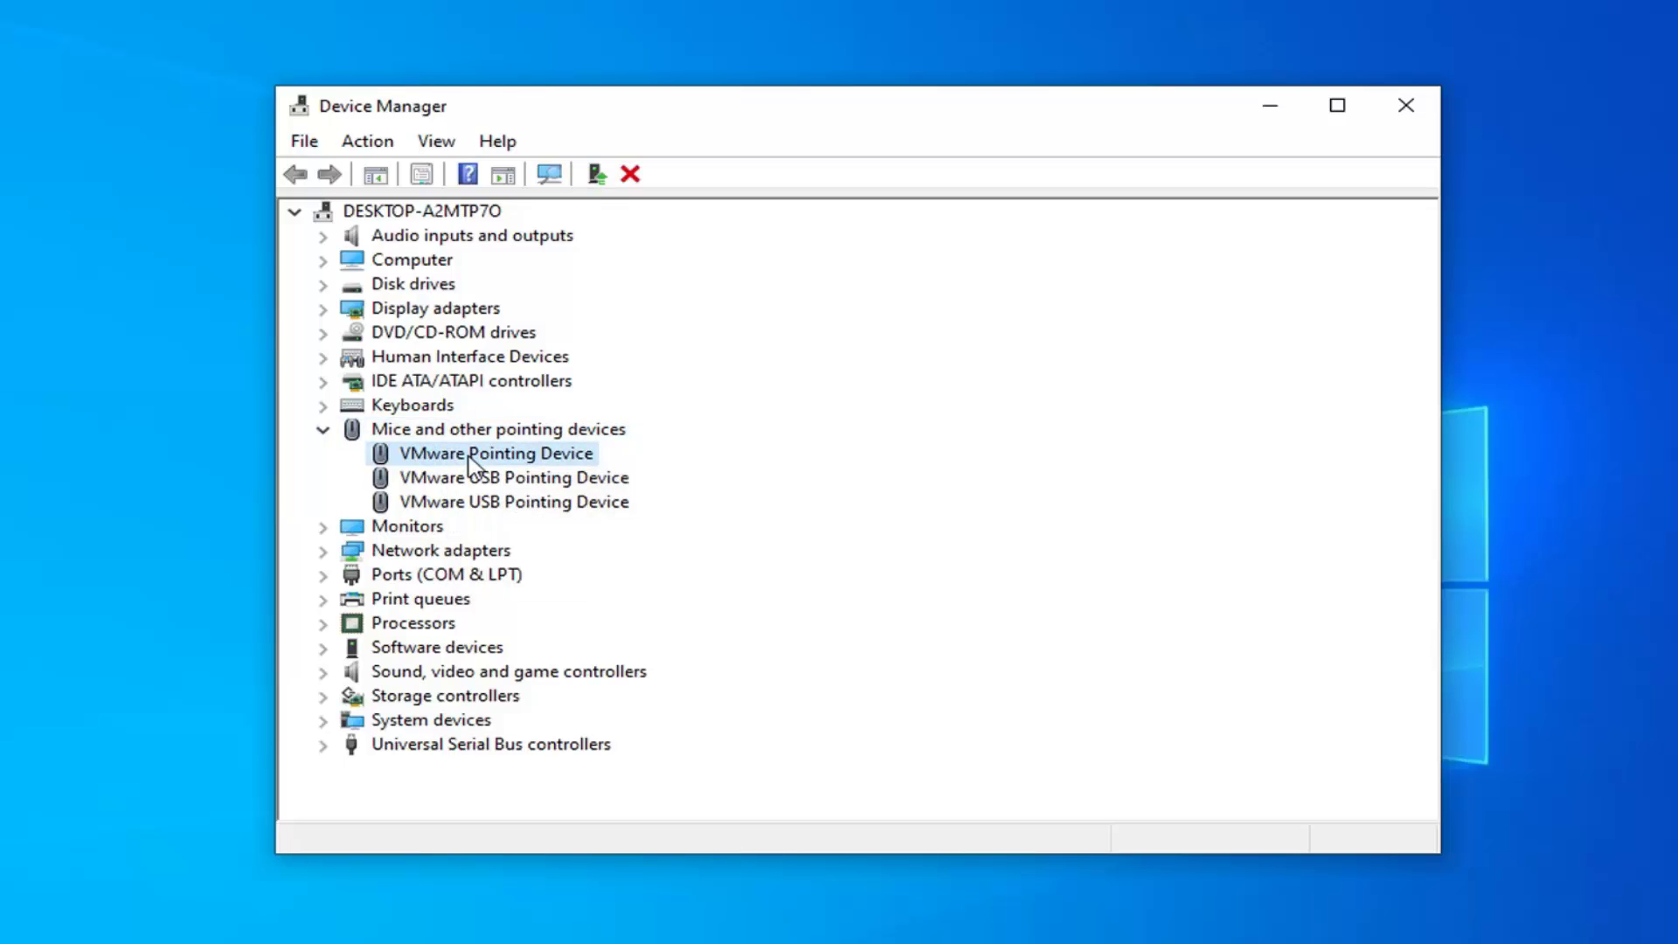
right_click(472, 458)
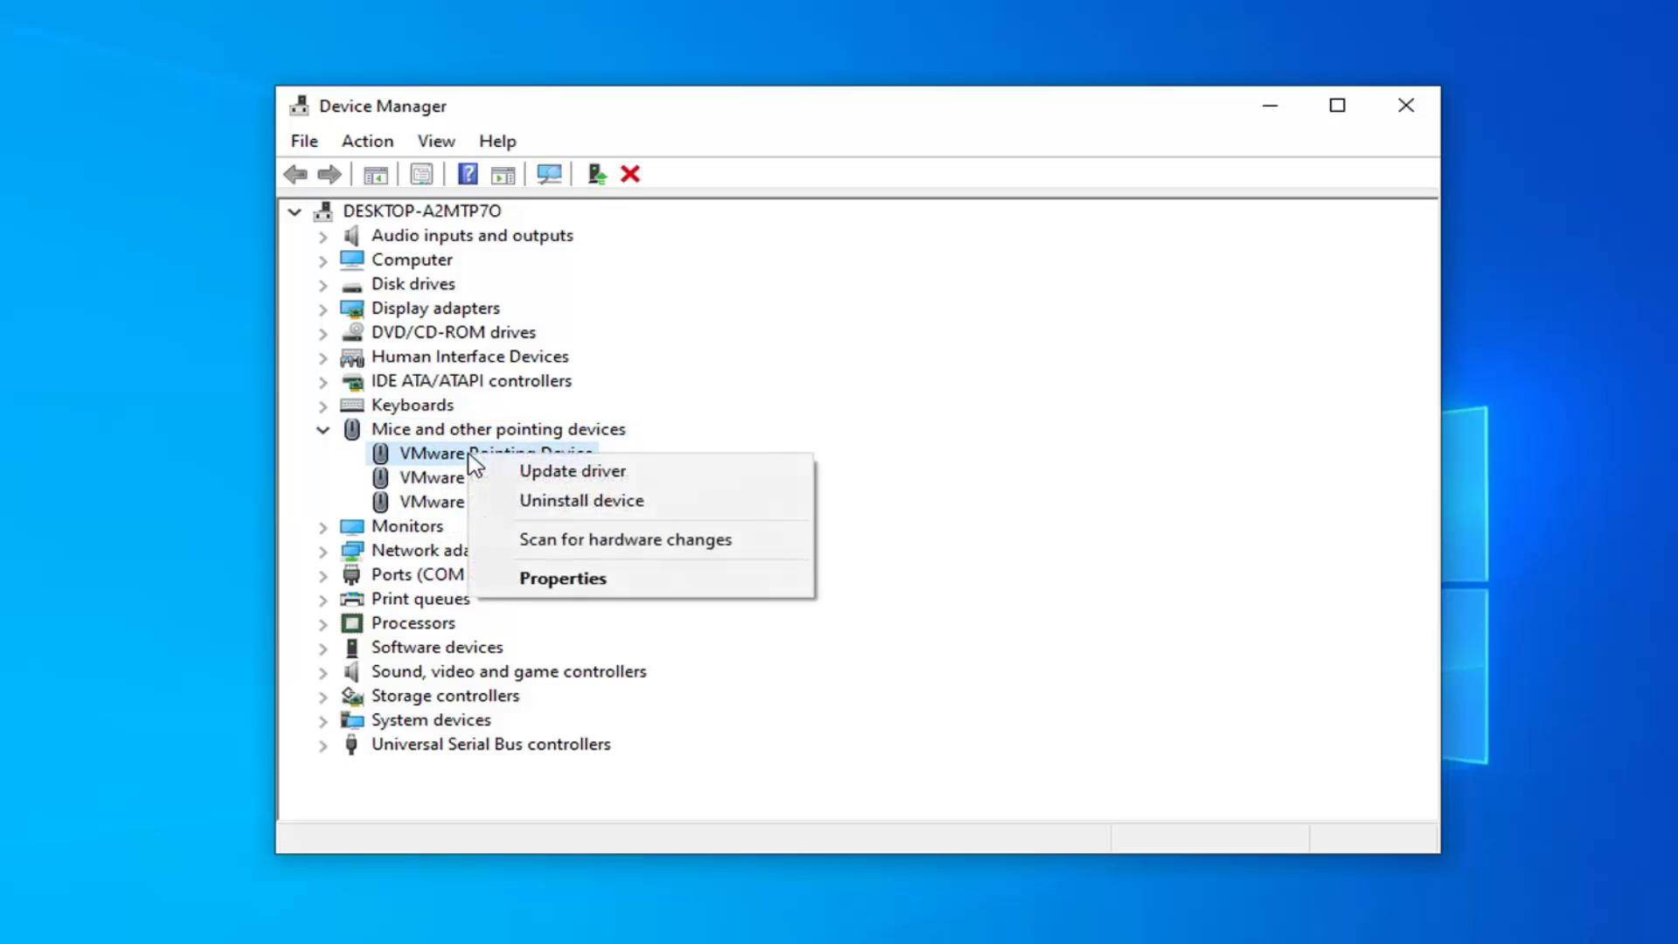
click(548, 471)
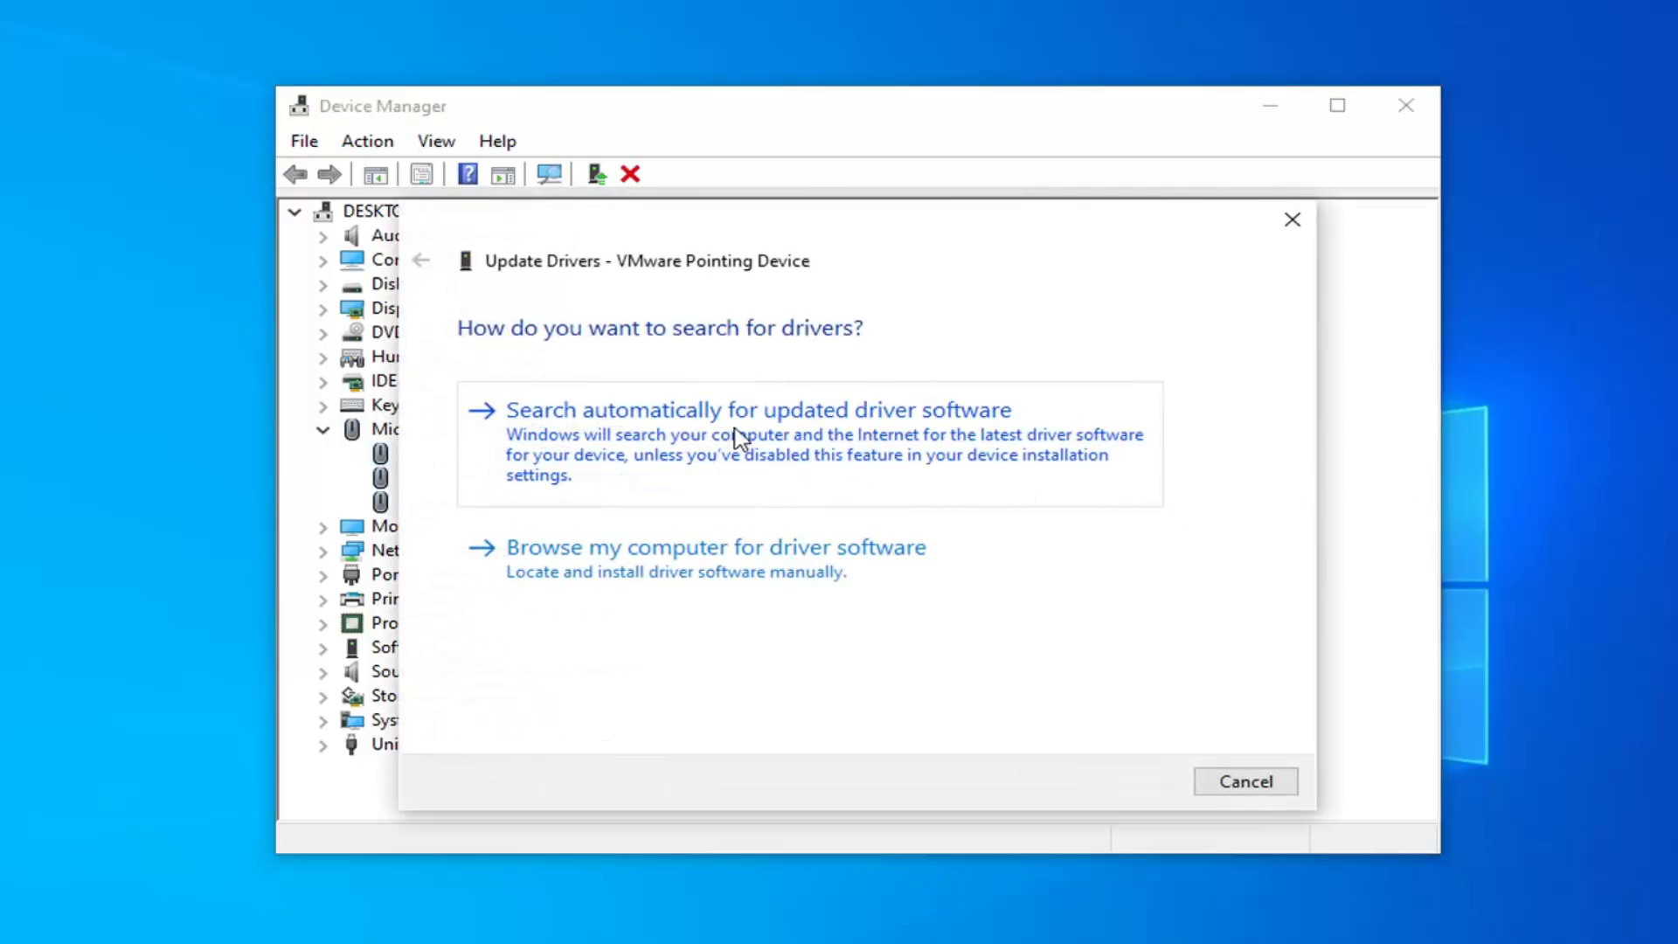
click(795, 436)
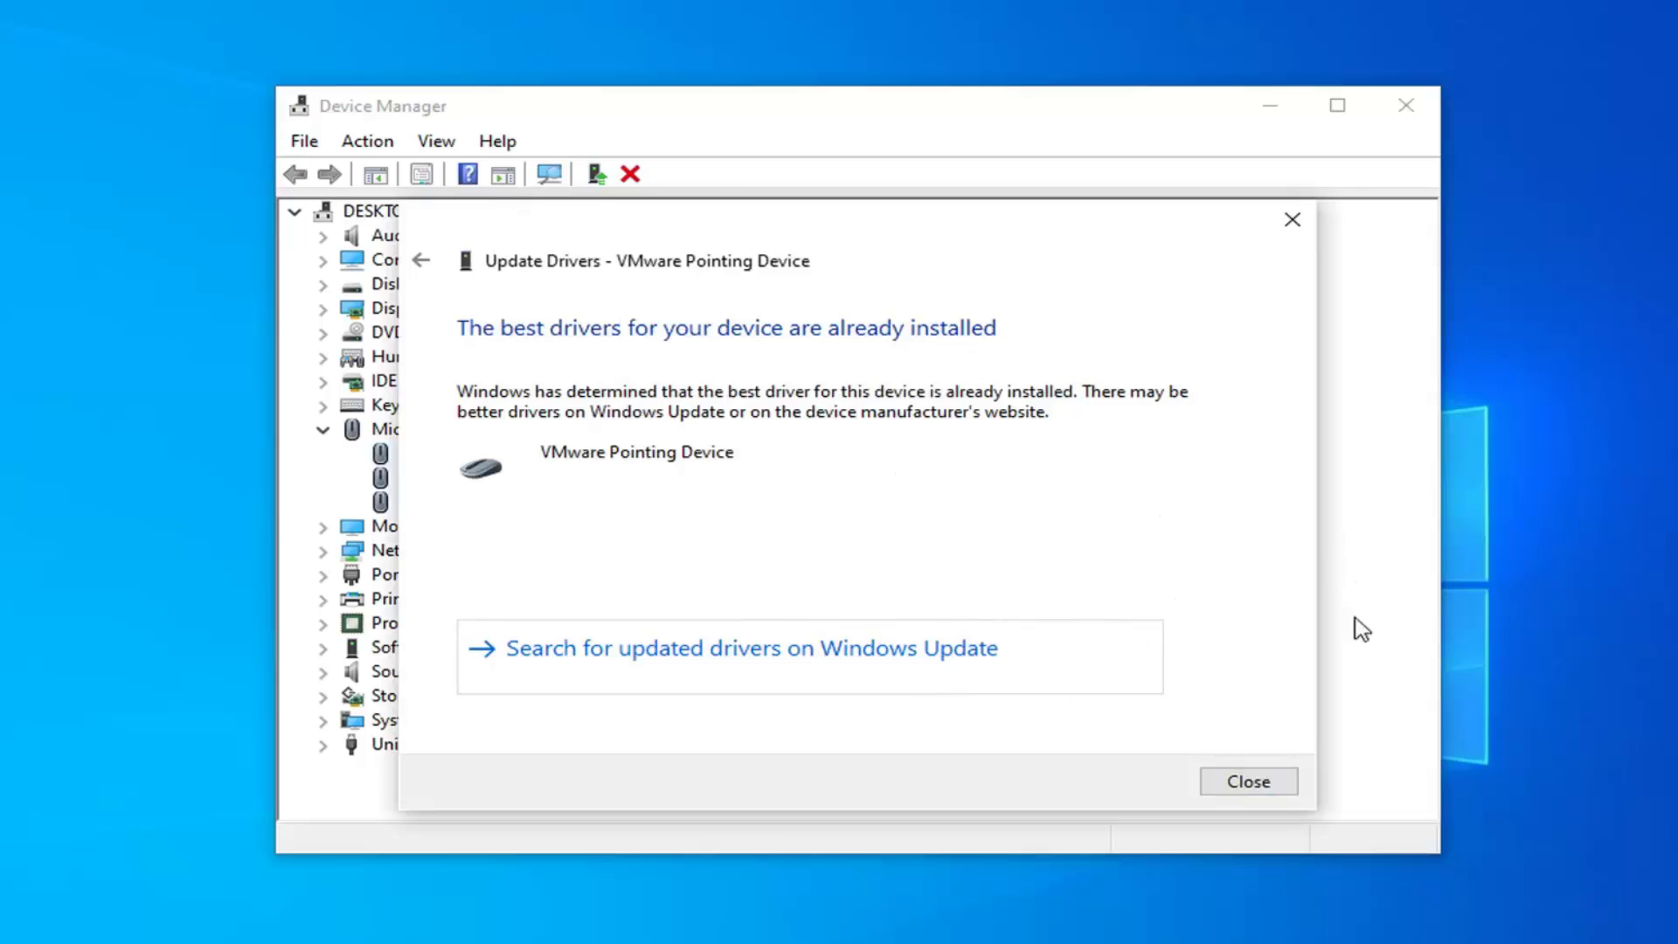
click(1248, 781)
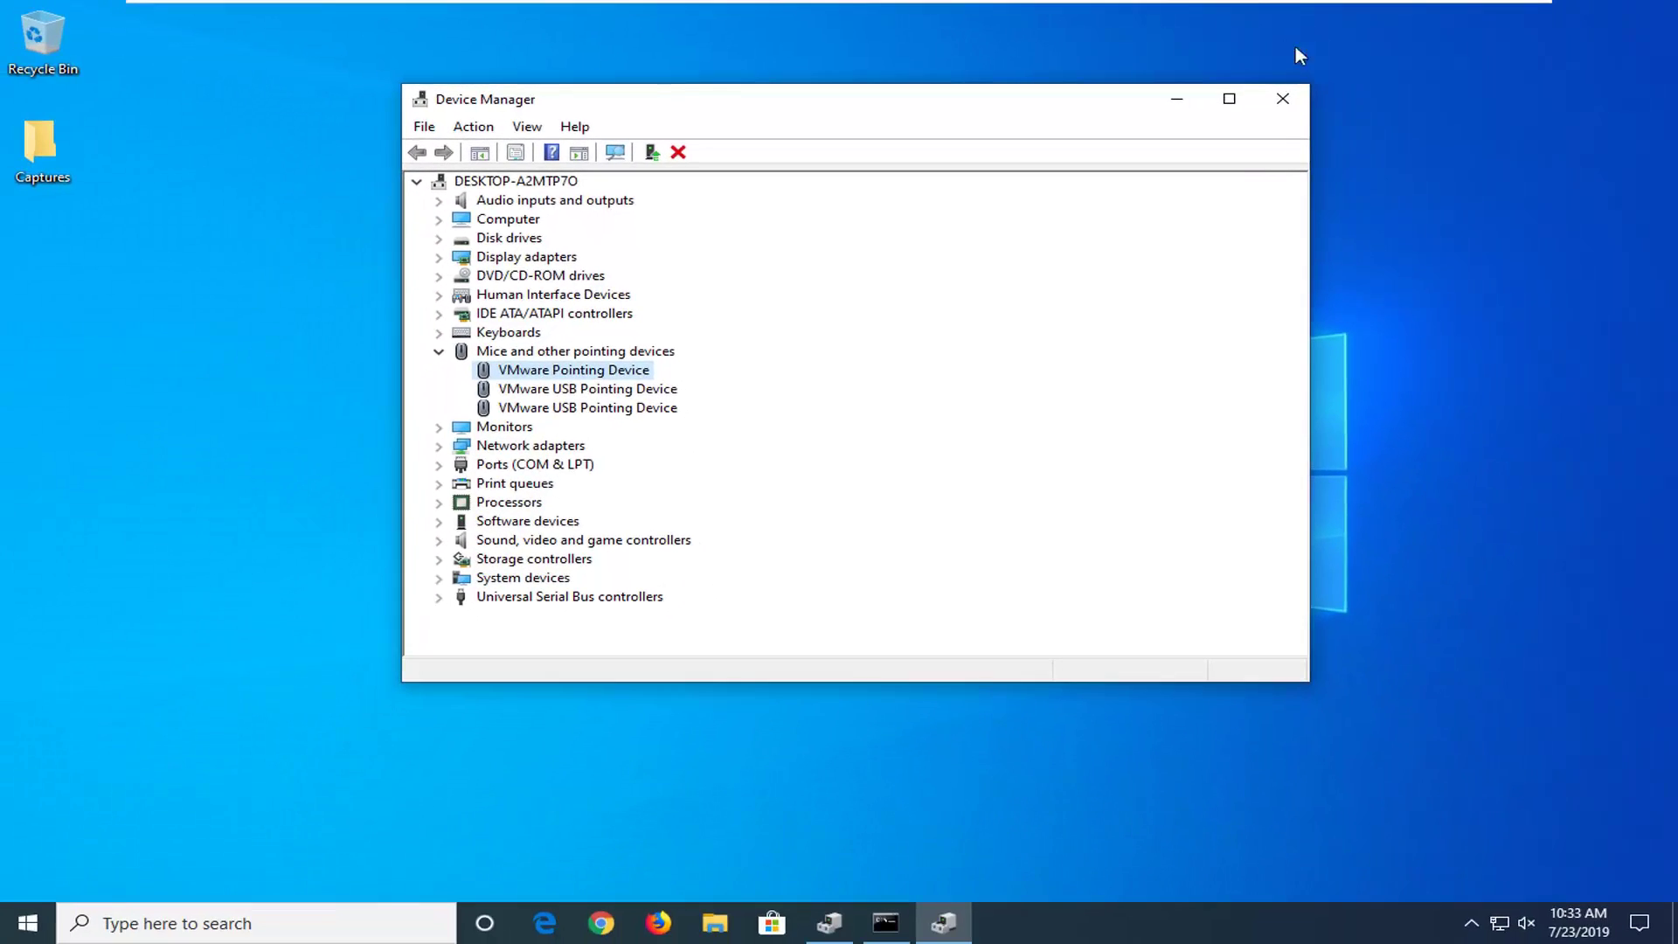
click(1285, 110)
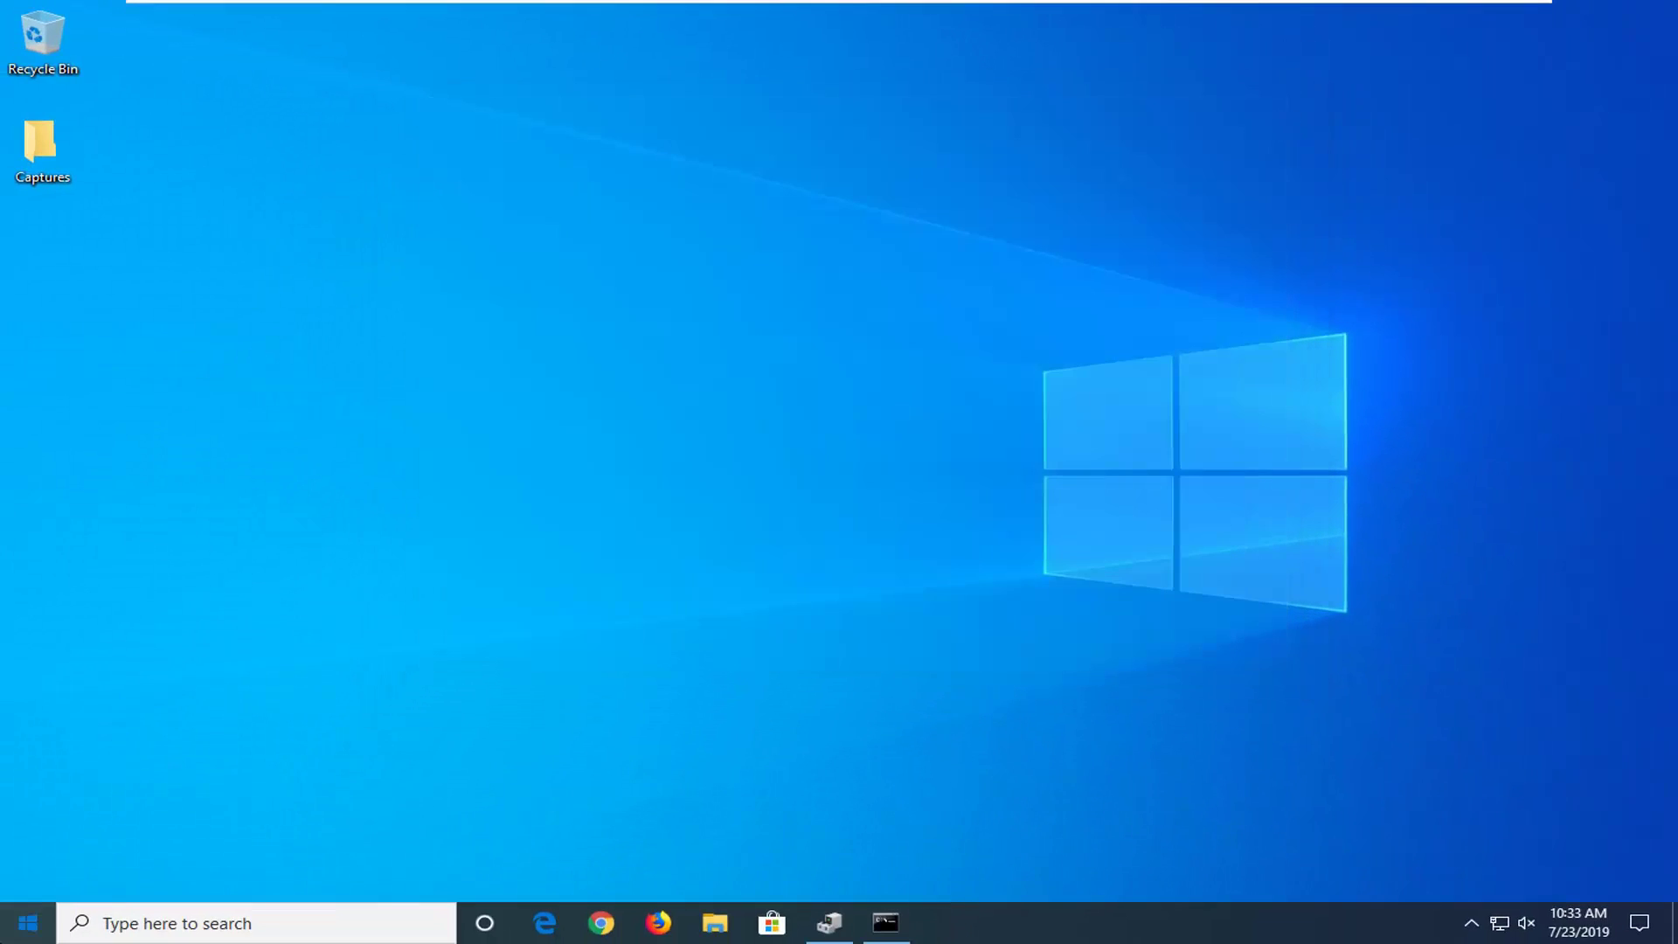
Step: Search for regedit and run Registry Editor as administrator, allowing it to make changes to the device
click(7, 922)
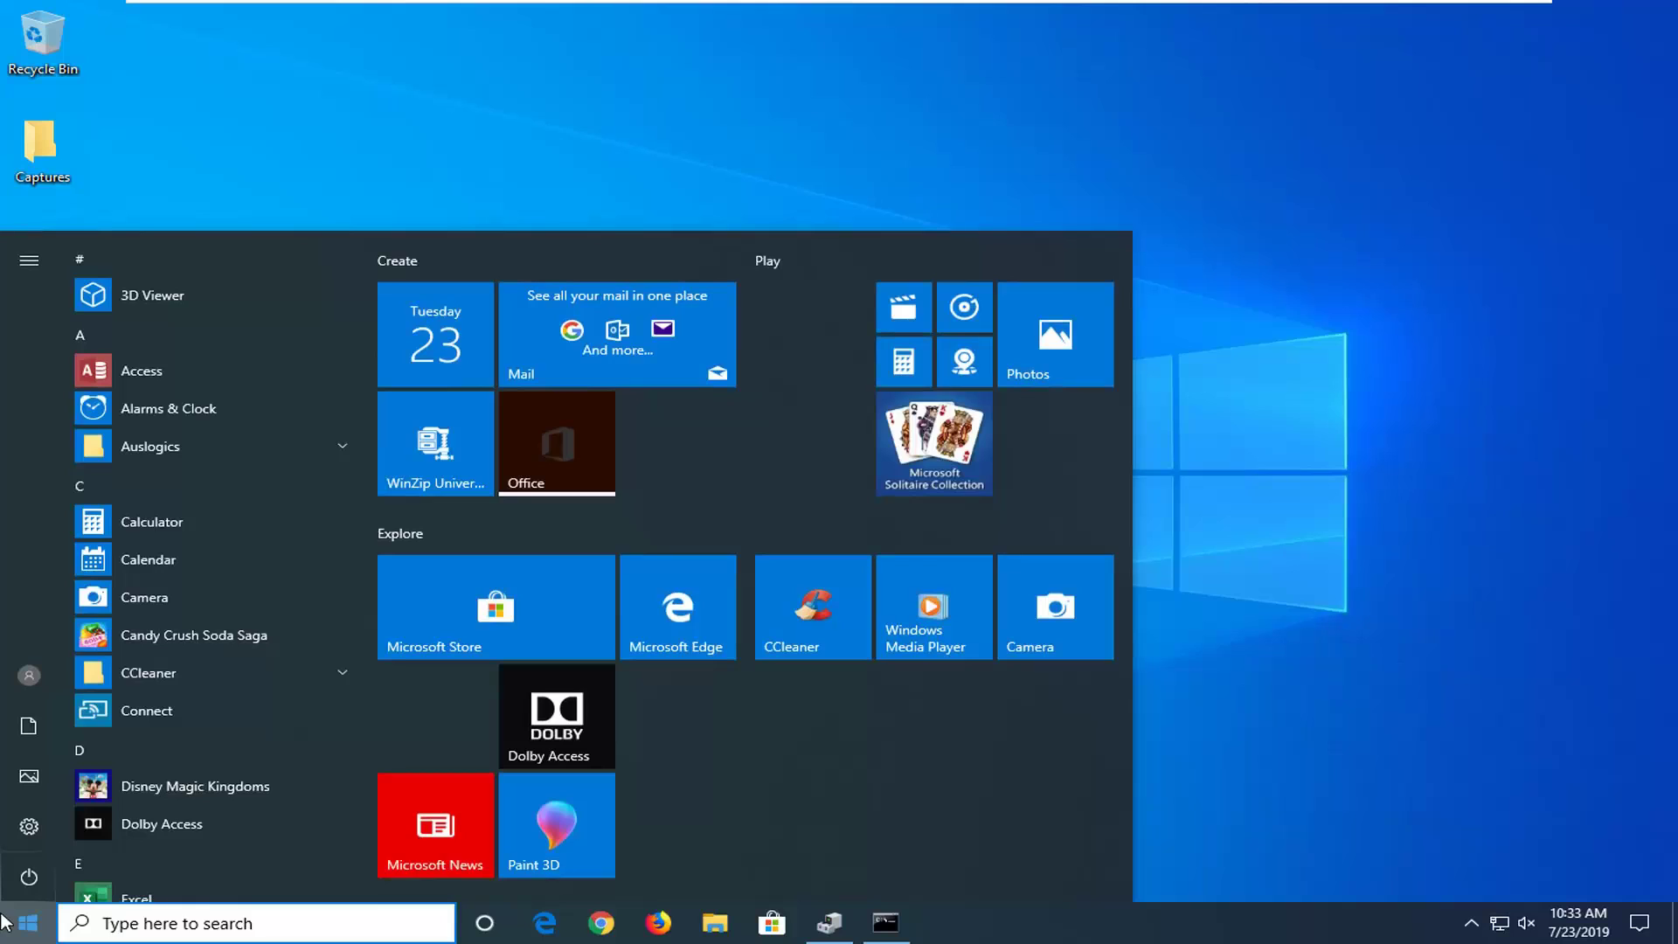
text(regedit)
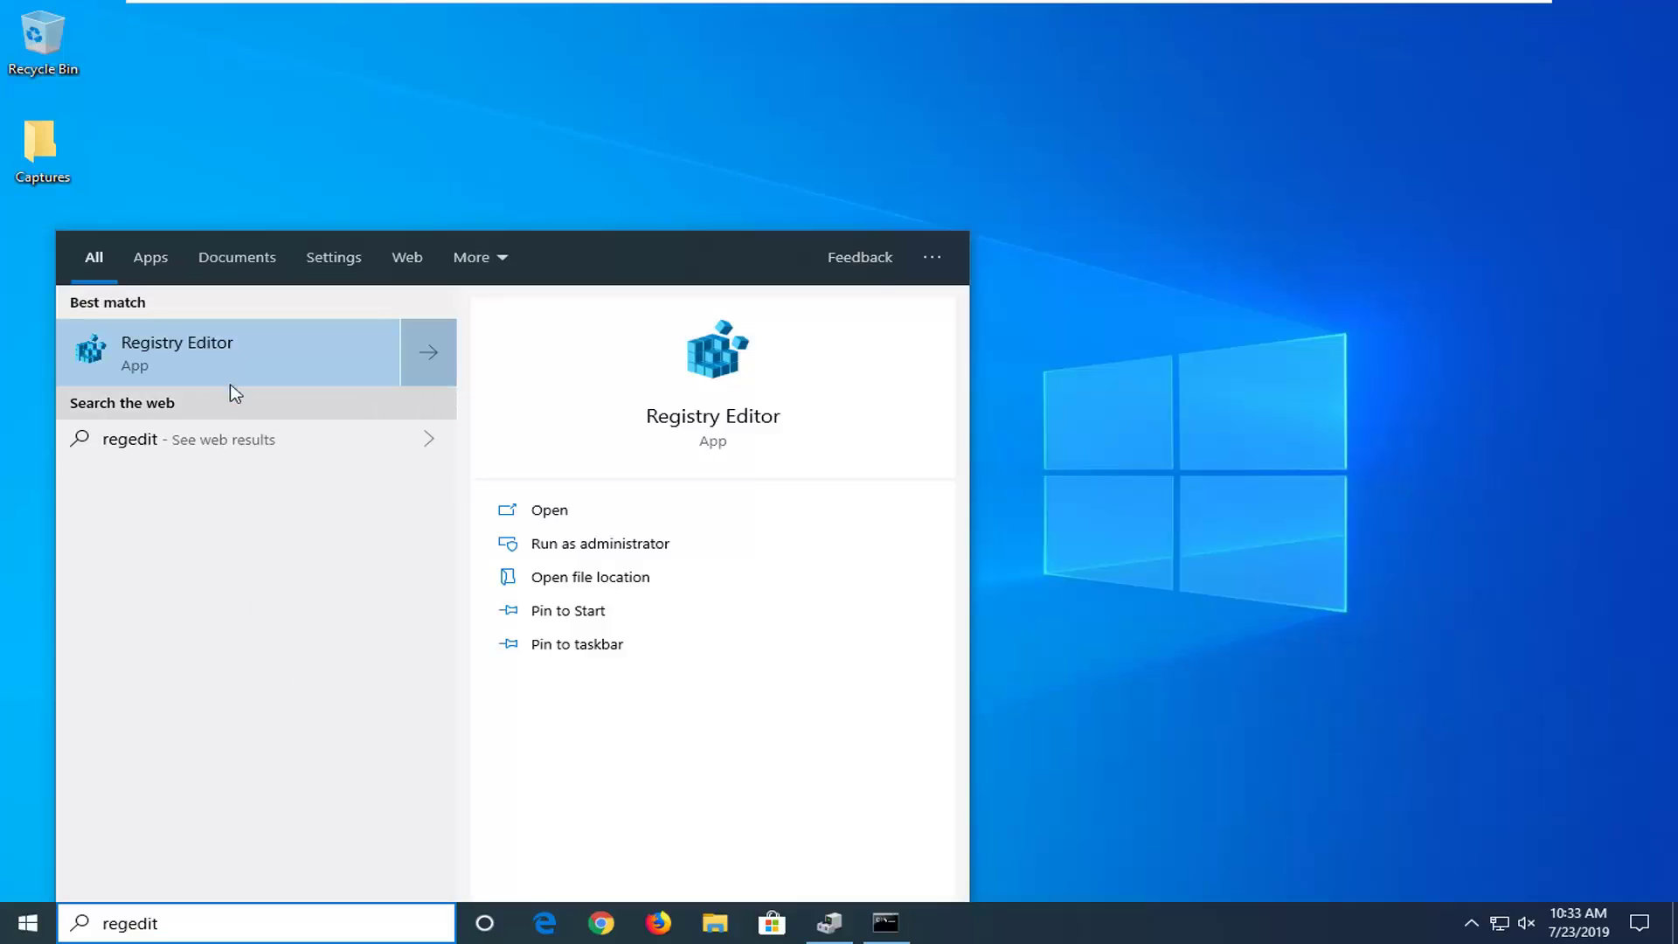
right_click(220, 360)
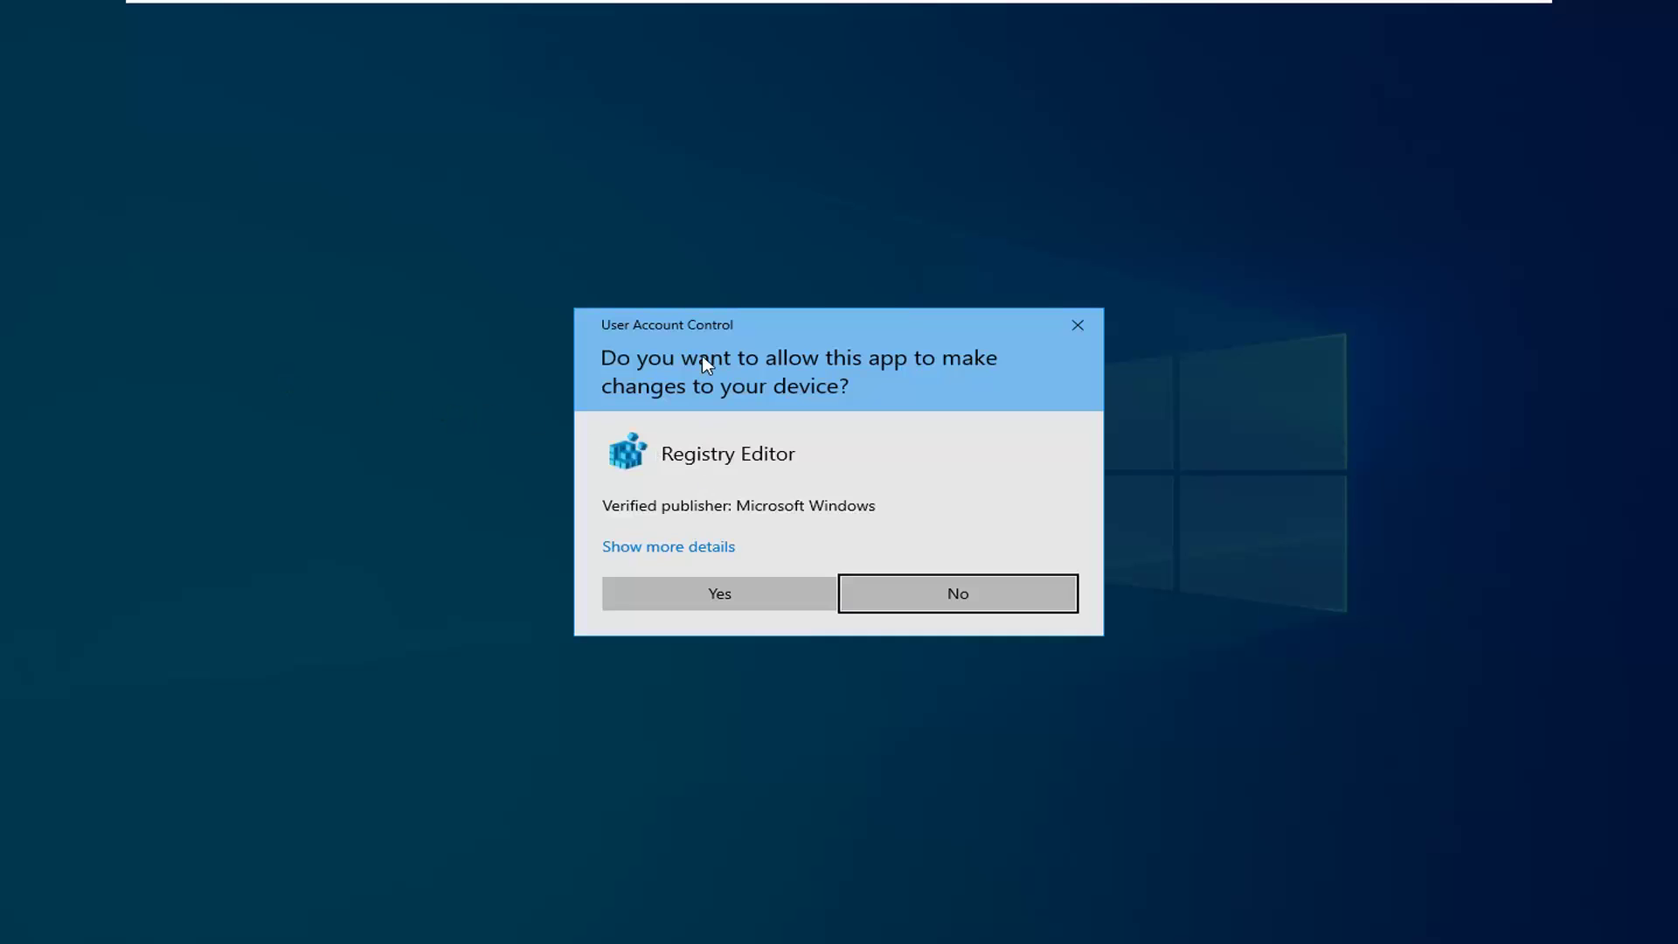
click(704, 590)
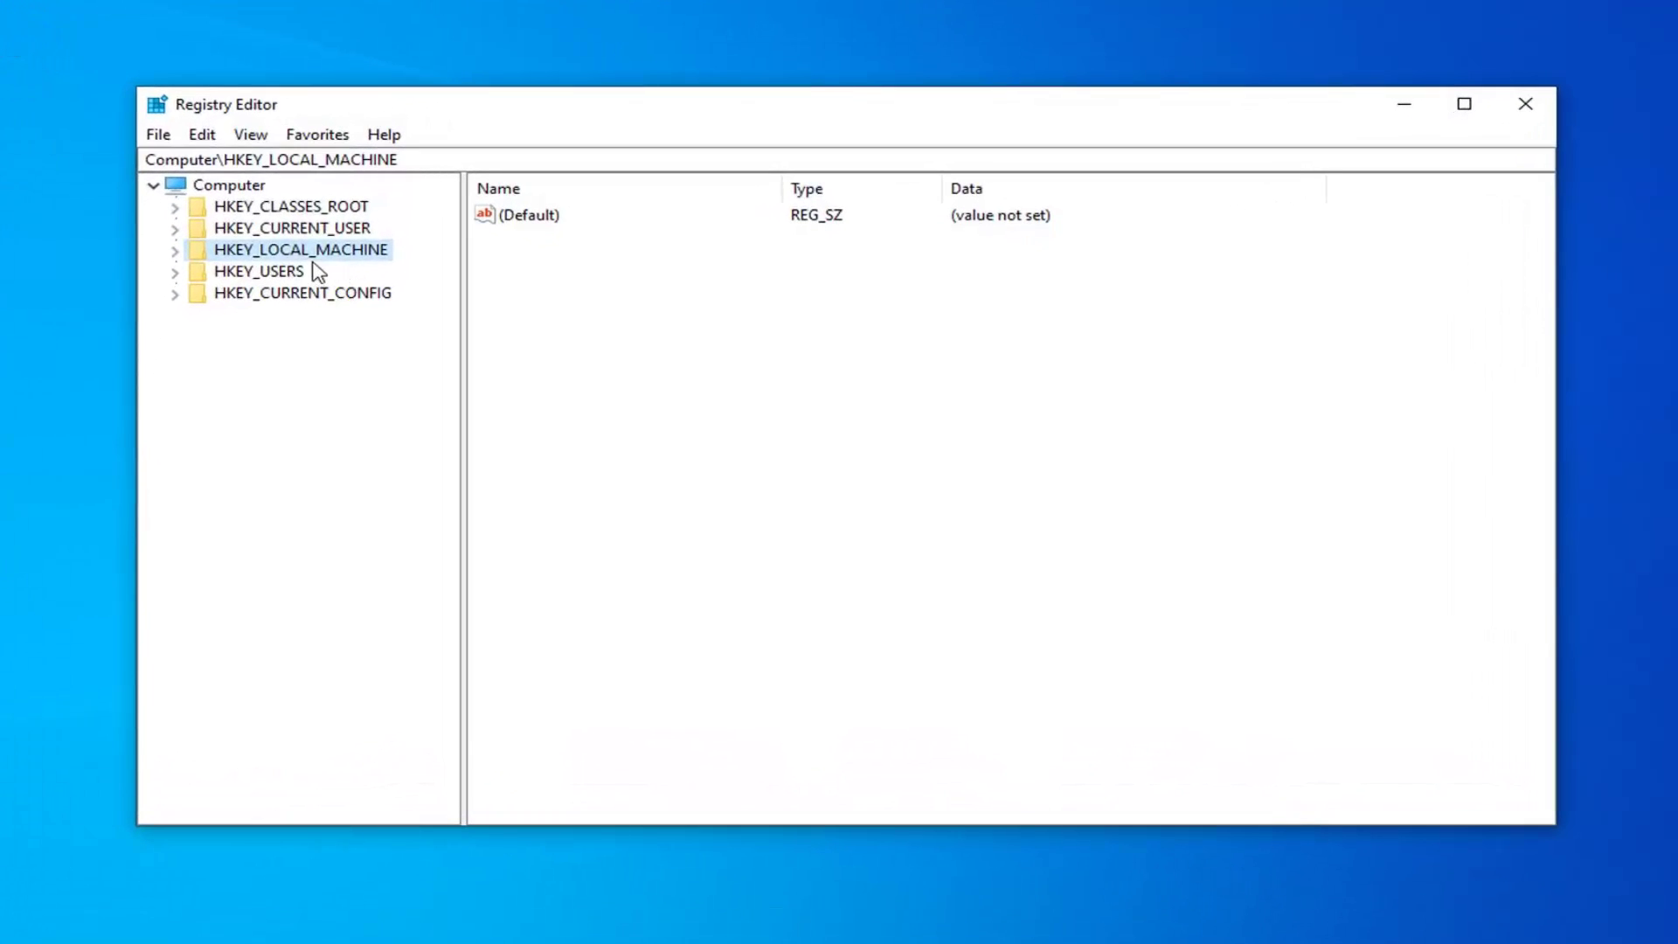
click(213, 191)
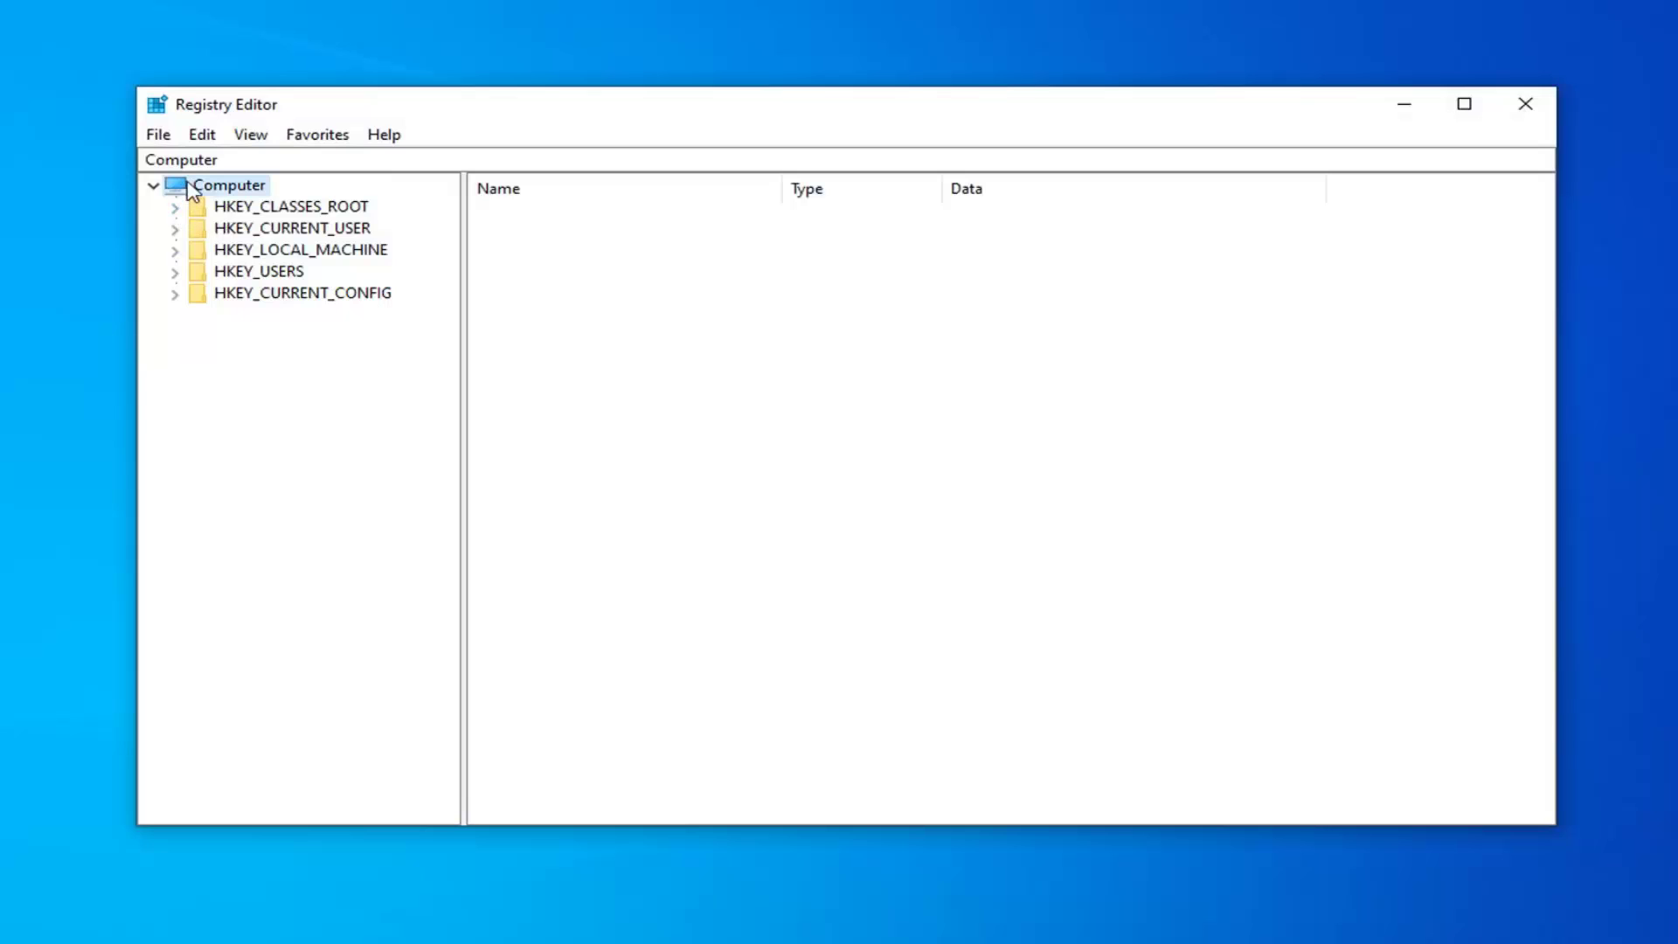
click(161, 138)
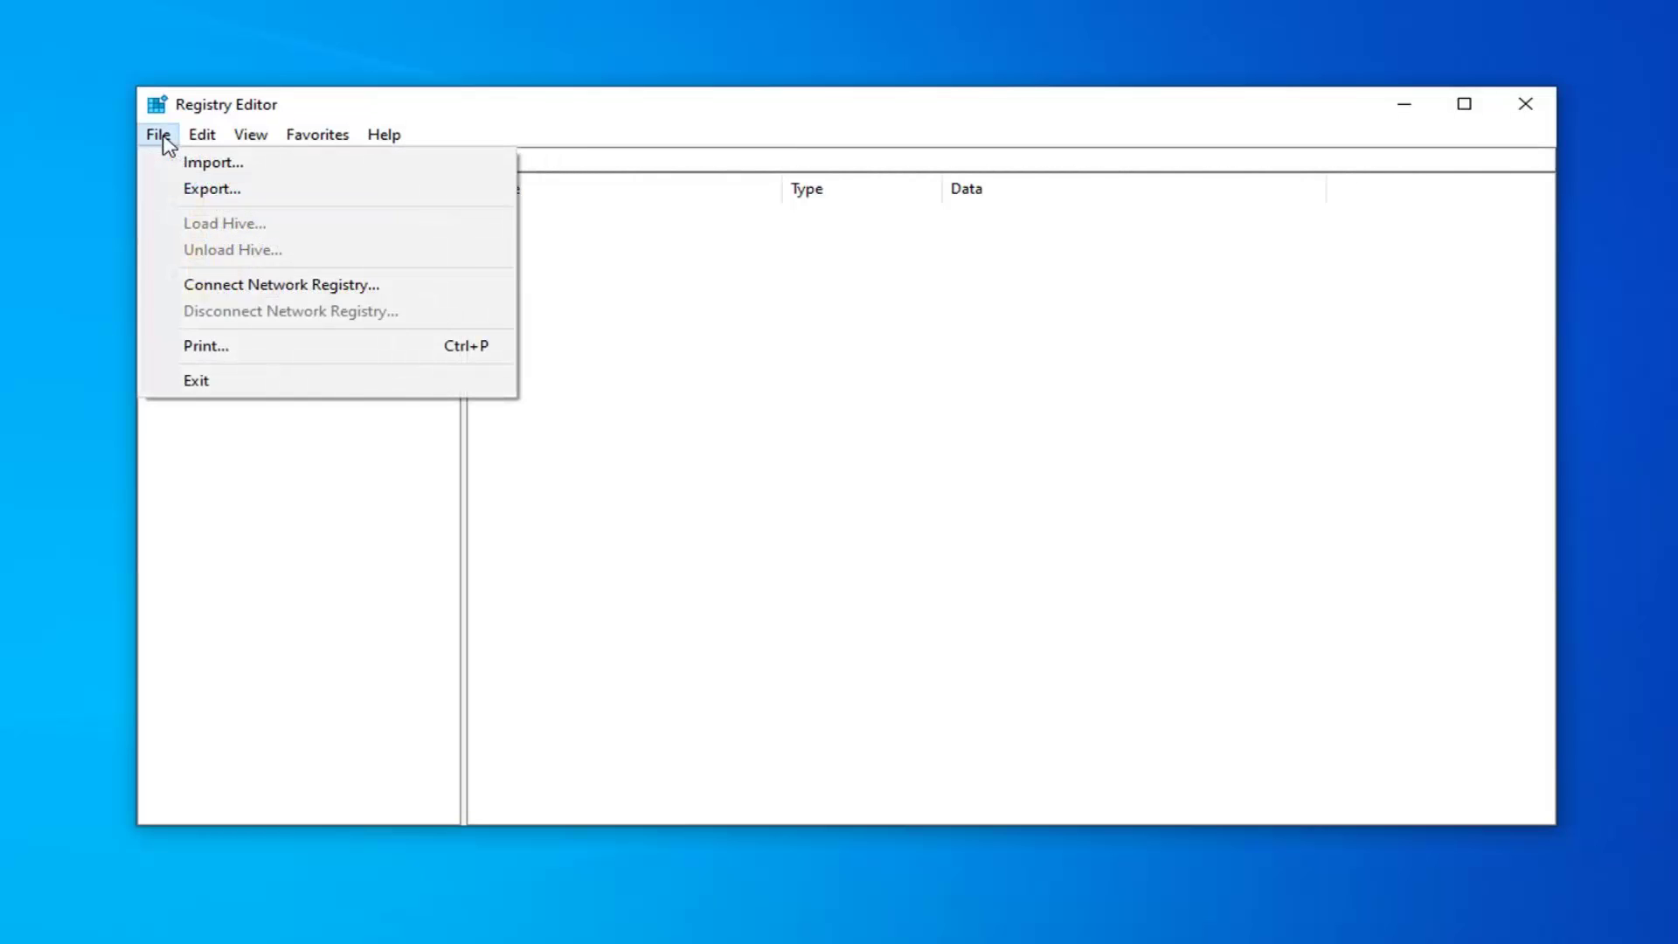
click(208, 194)
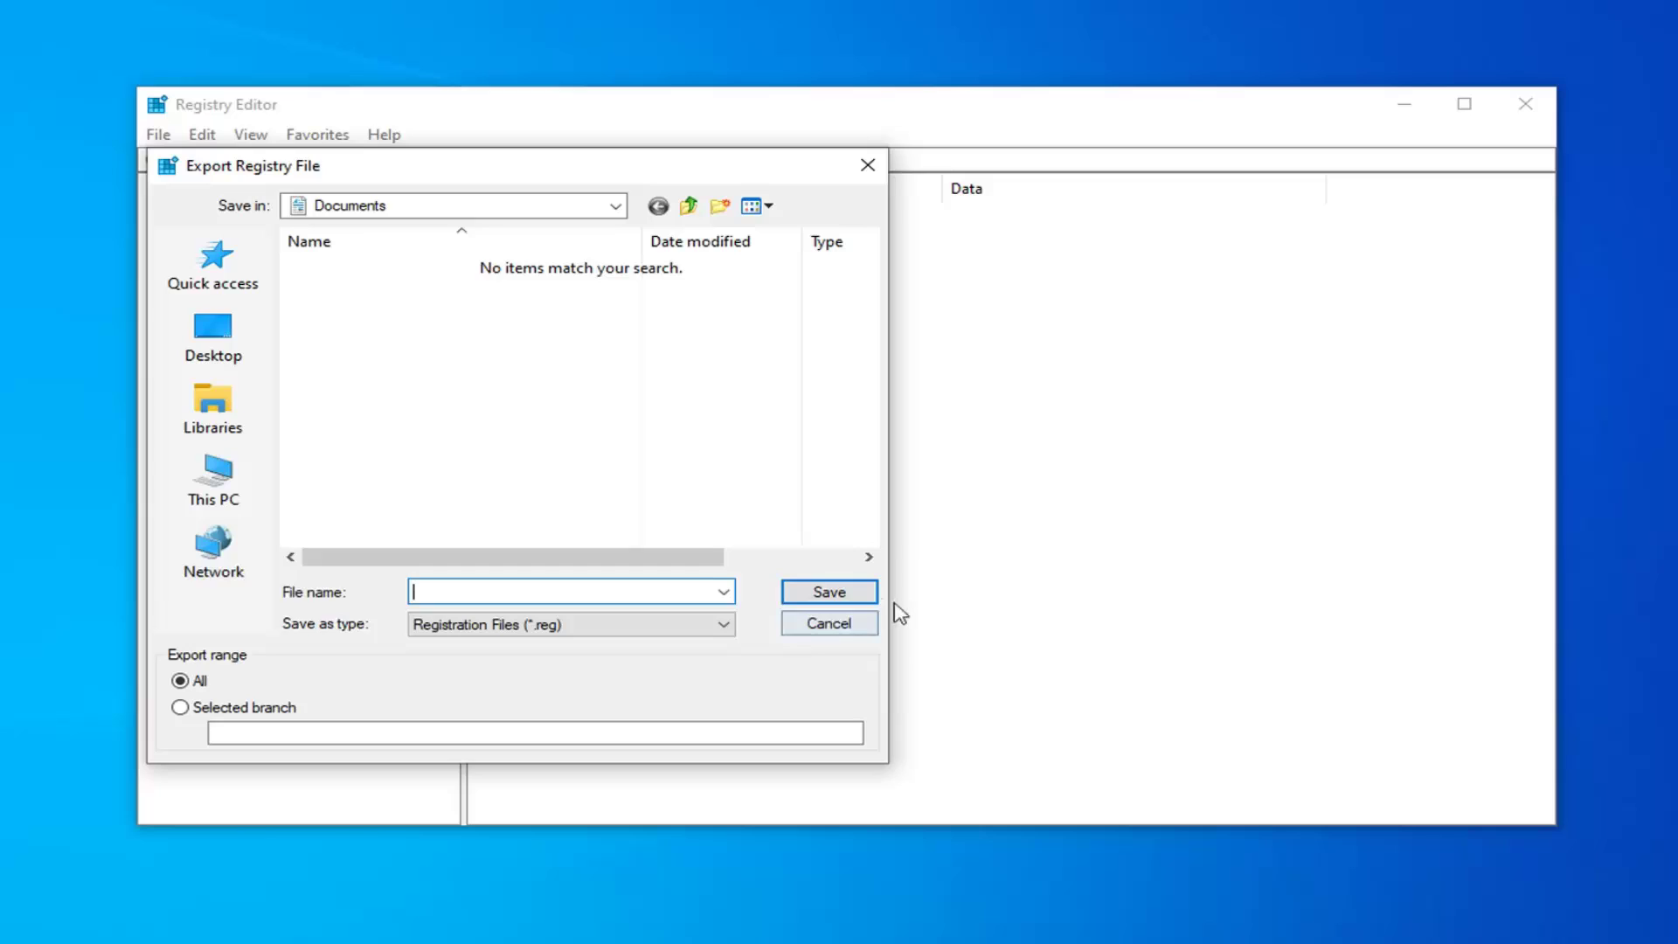
click(826, 624)
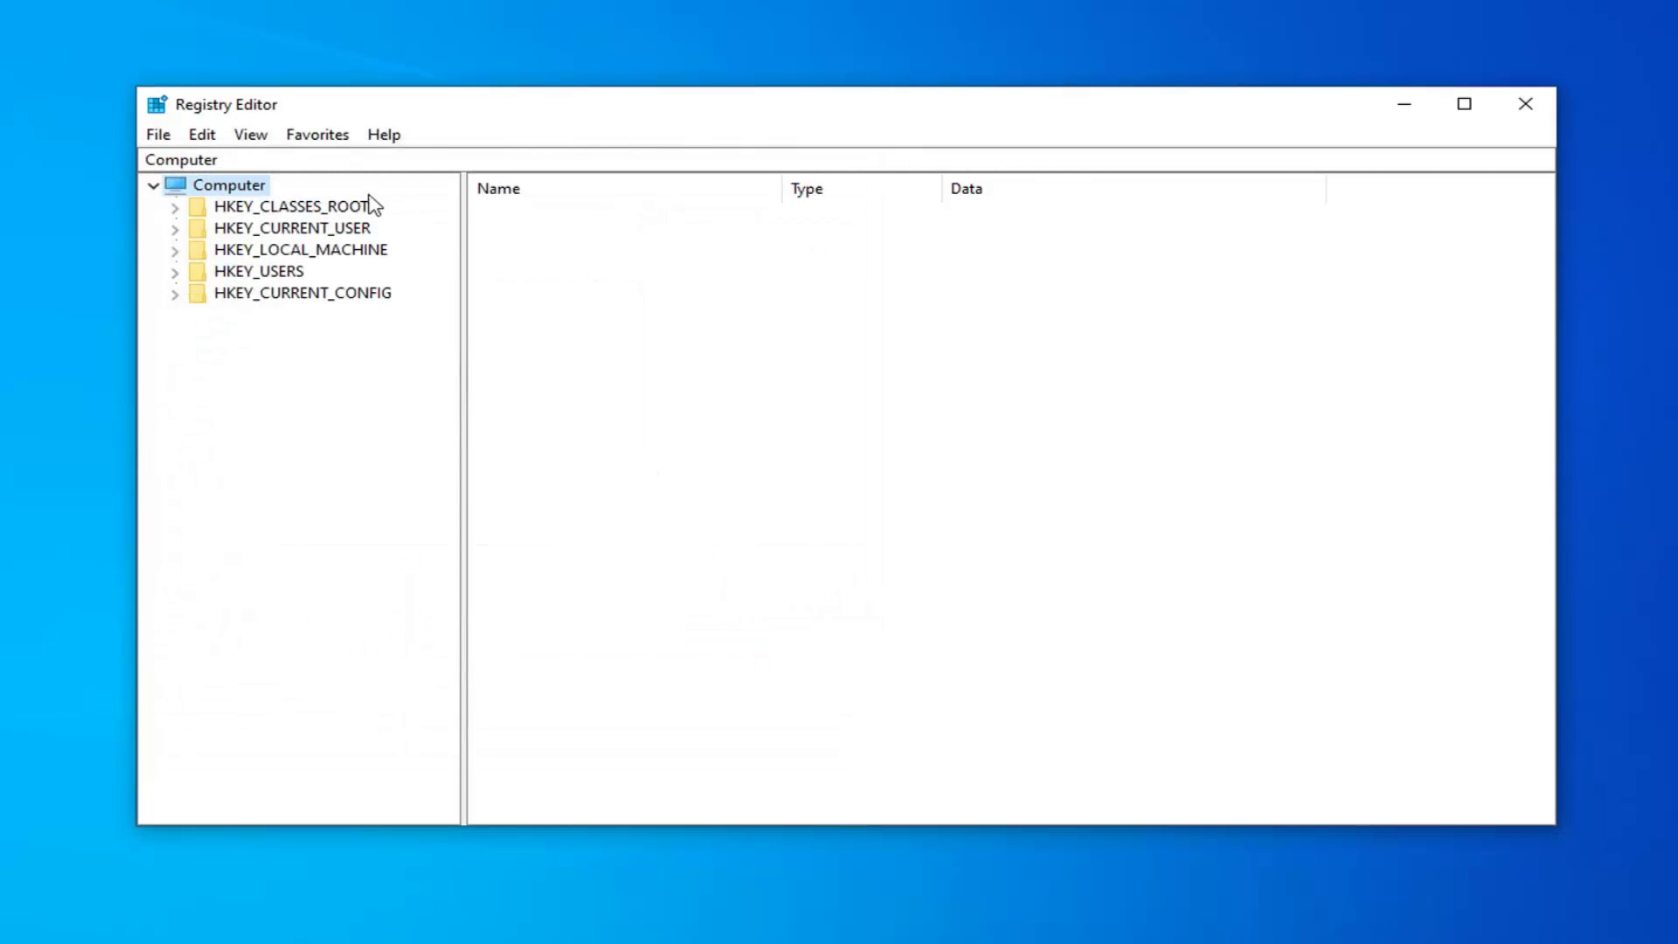
click(160, 139)
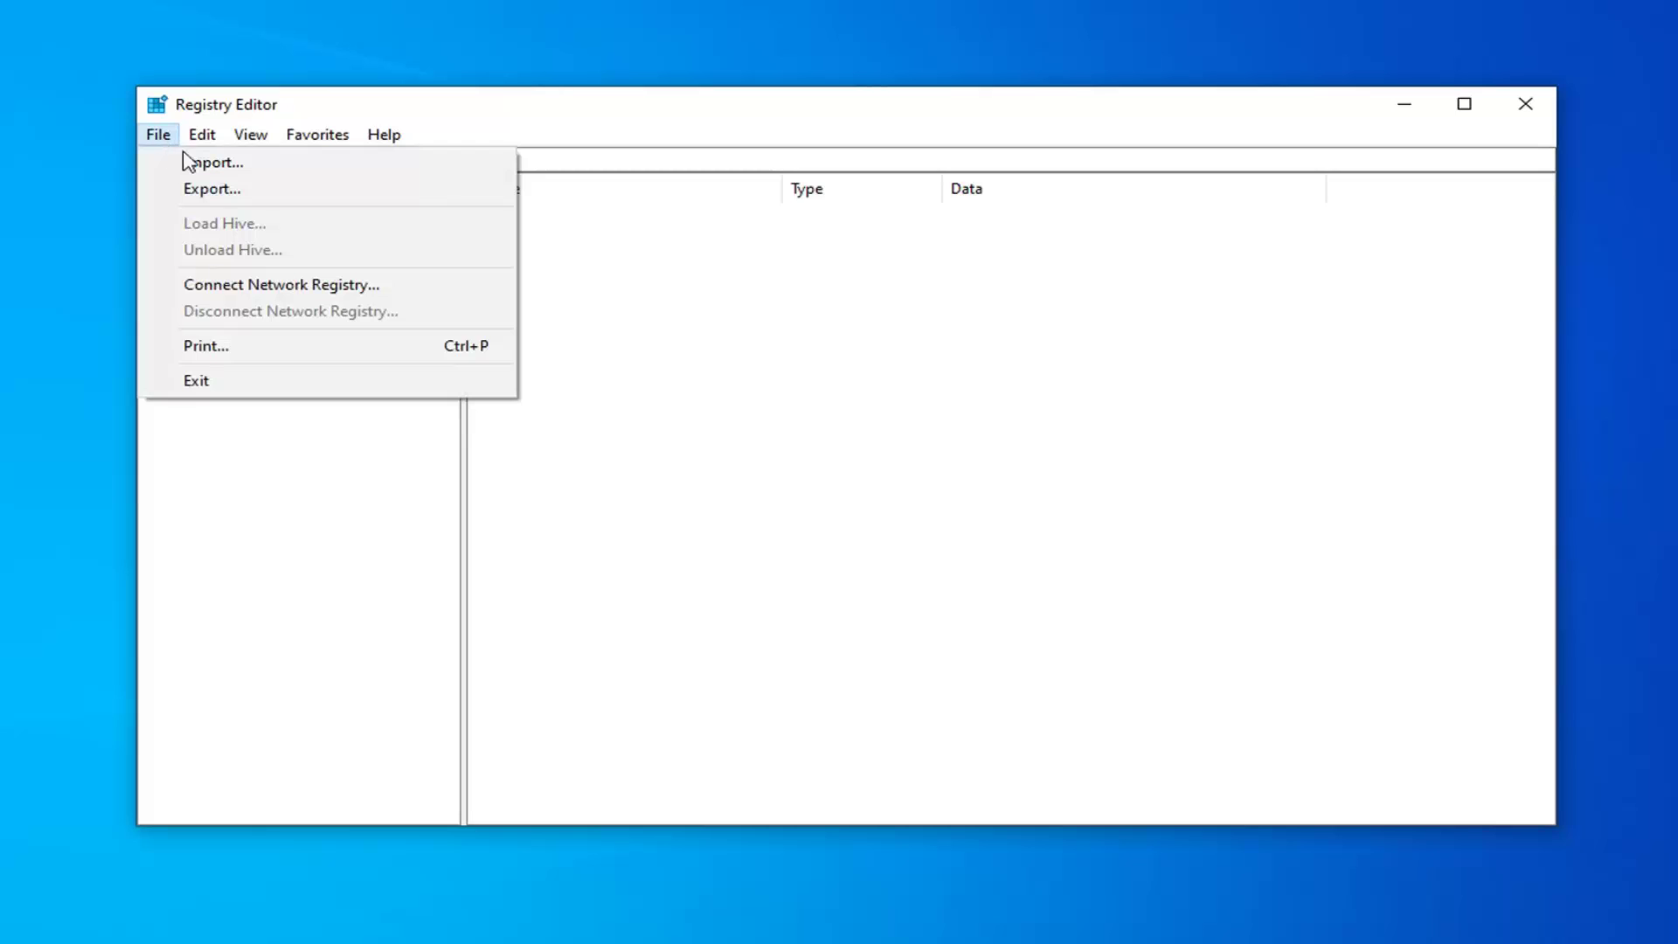
click(188, 162)
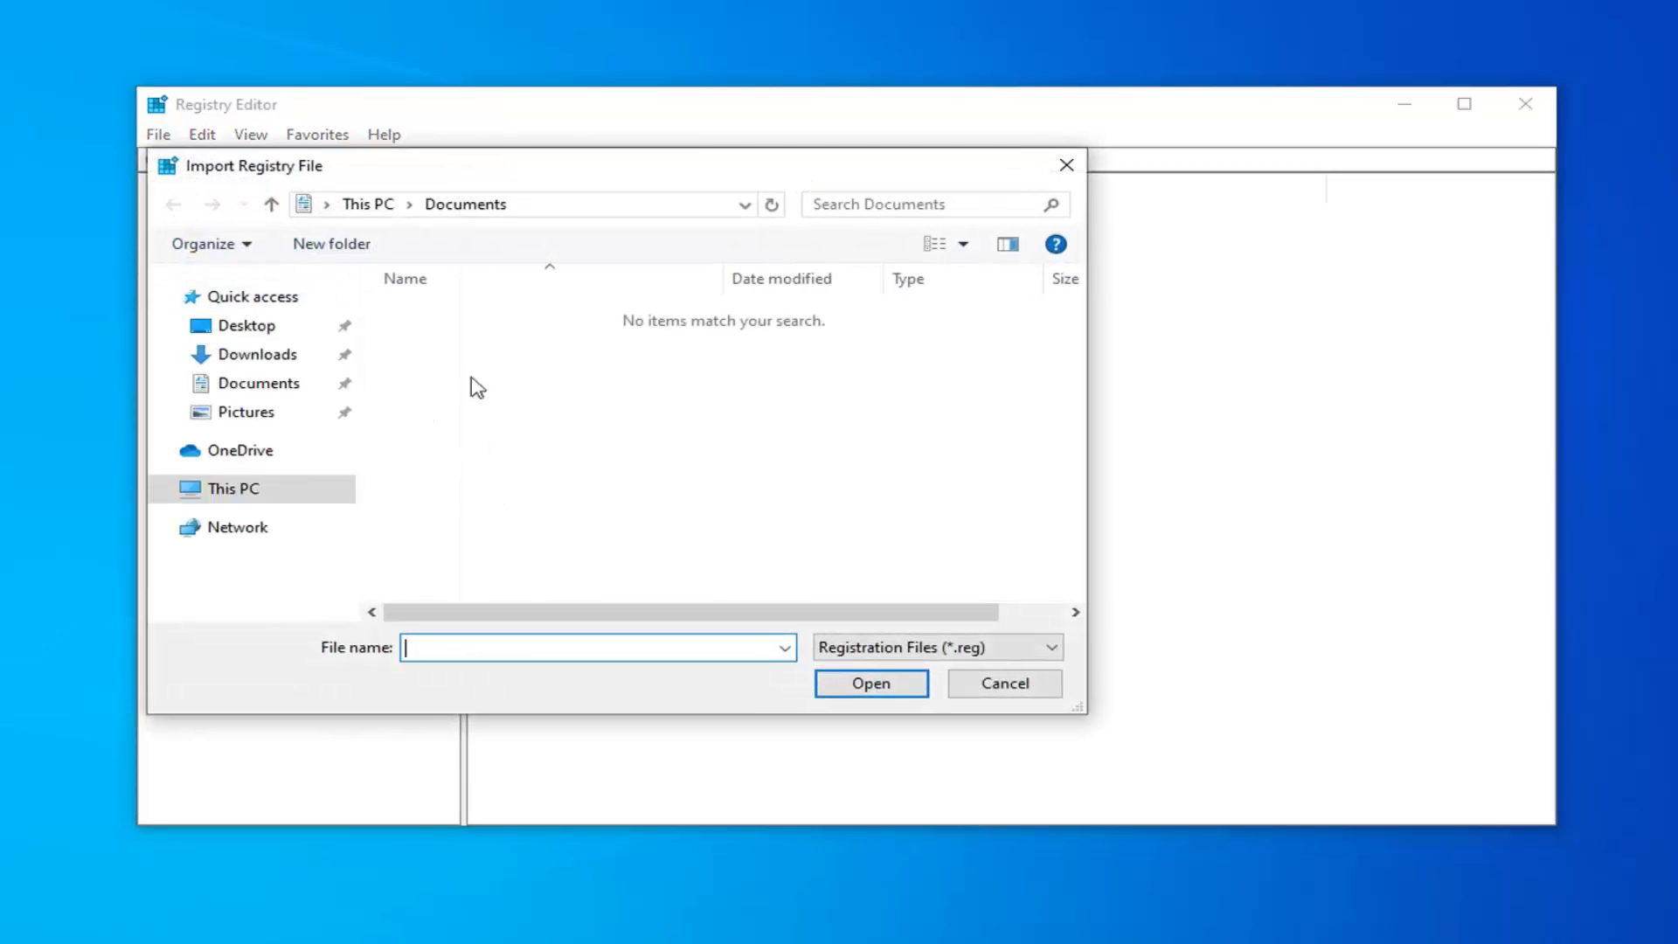
click(1037, 687)
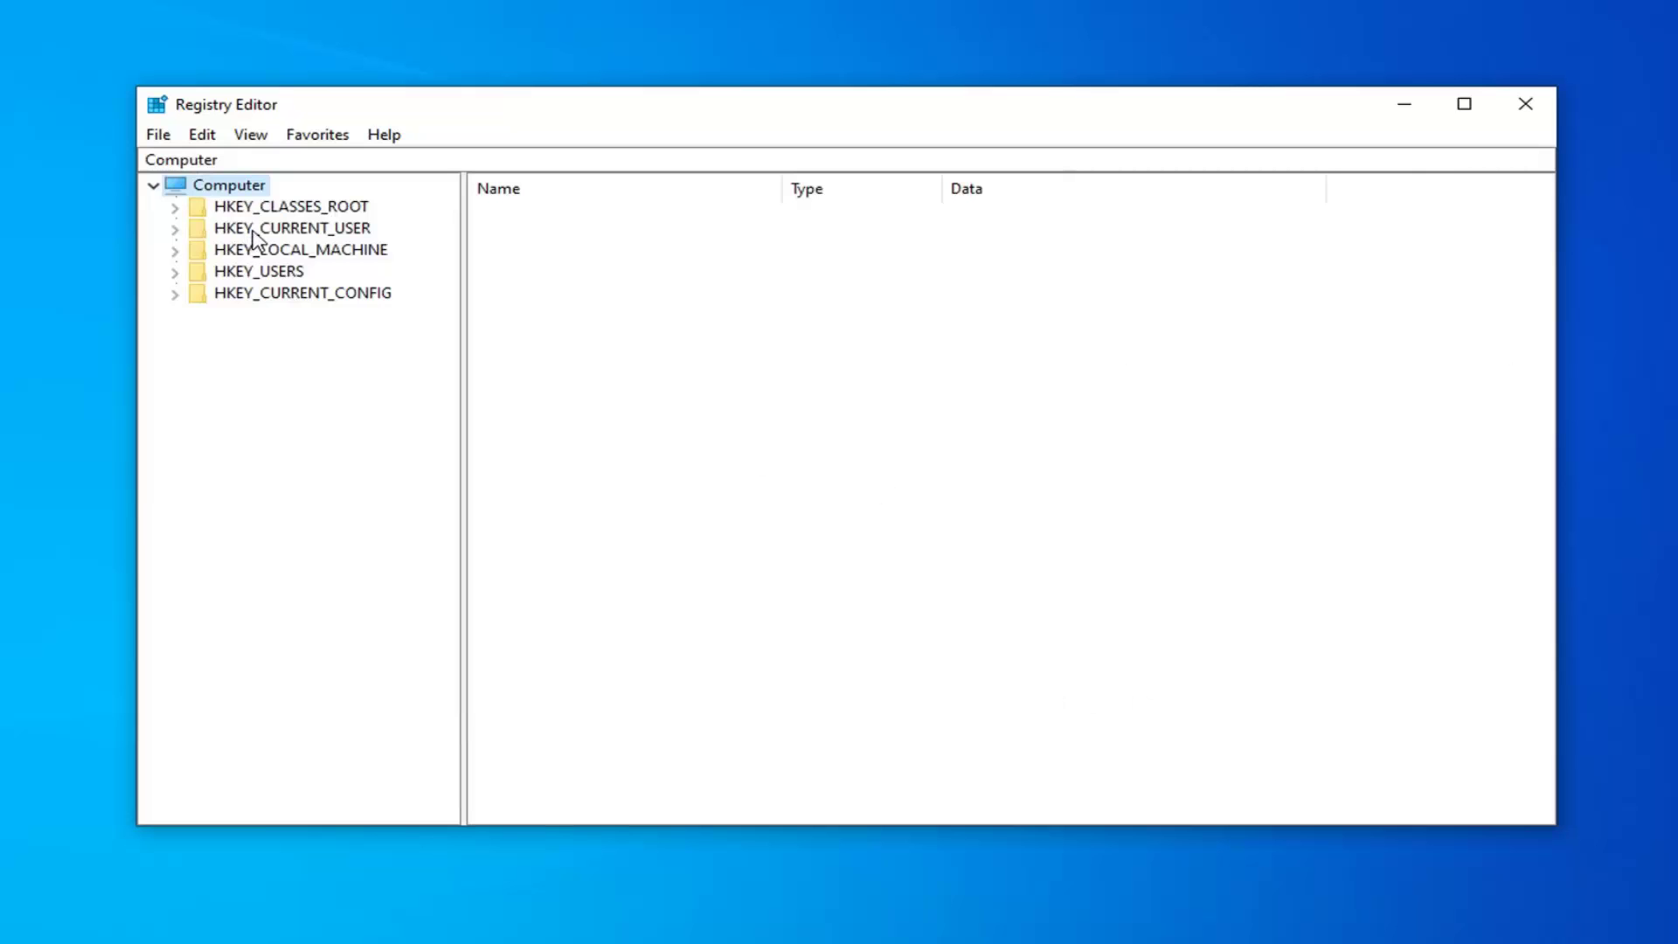
Step: Go to the registry key HKEY_CURRENT_USER\Control Panel\Desktop
click(255, 229)
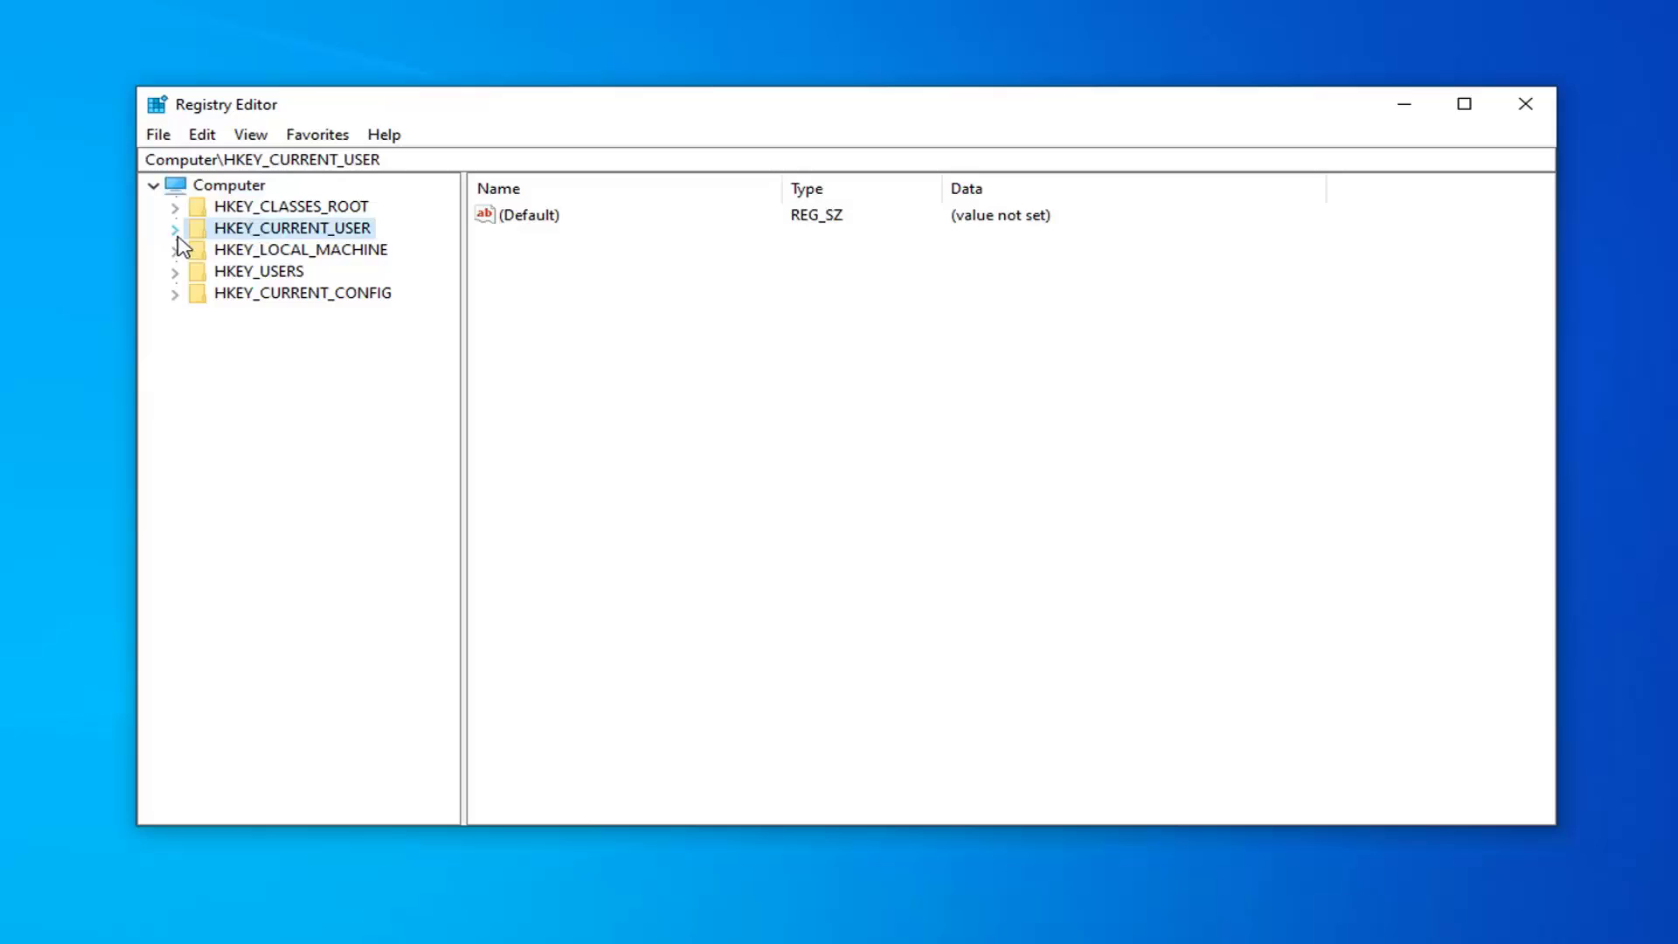
double_click(248, 232)
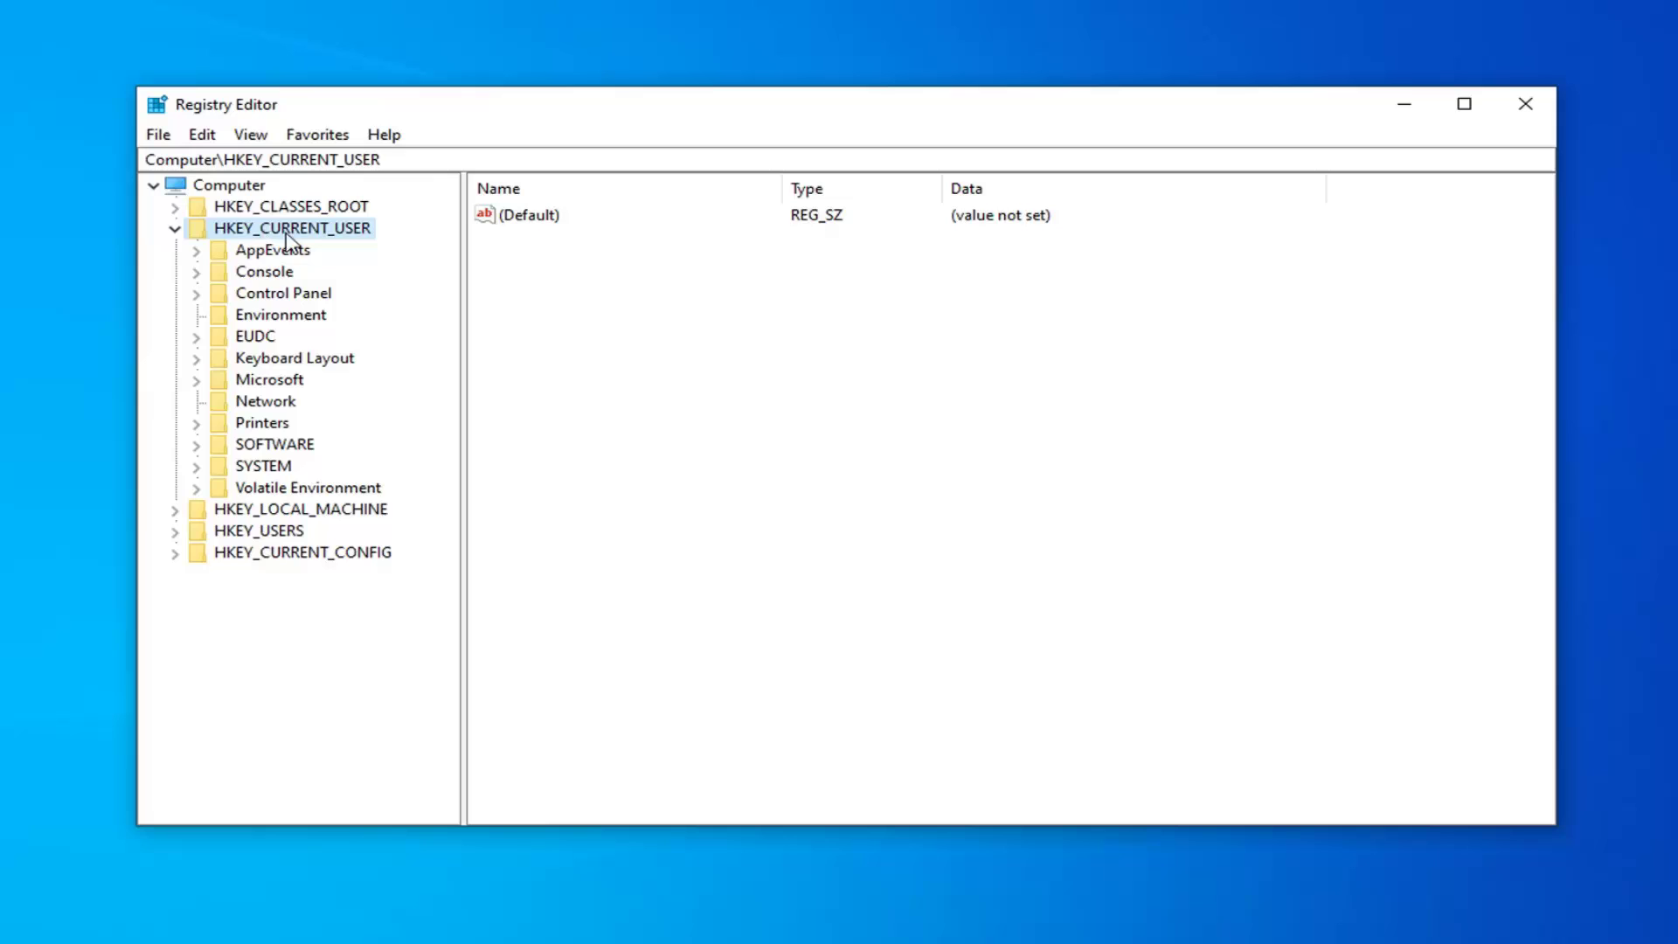
click(259, 296)
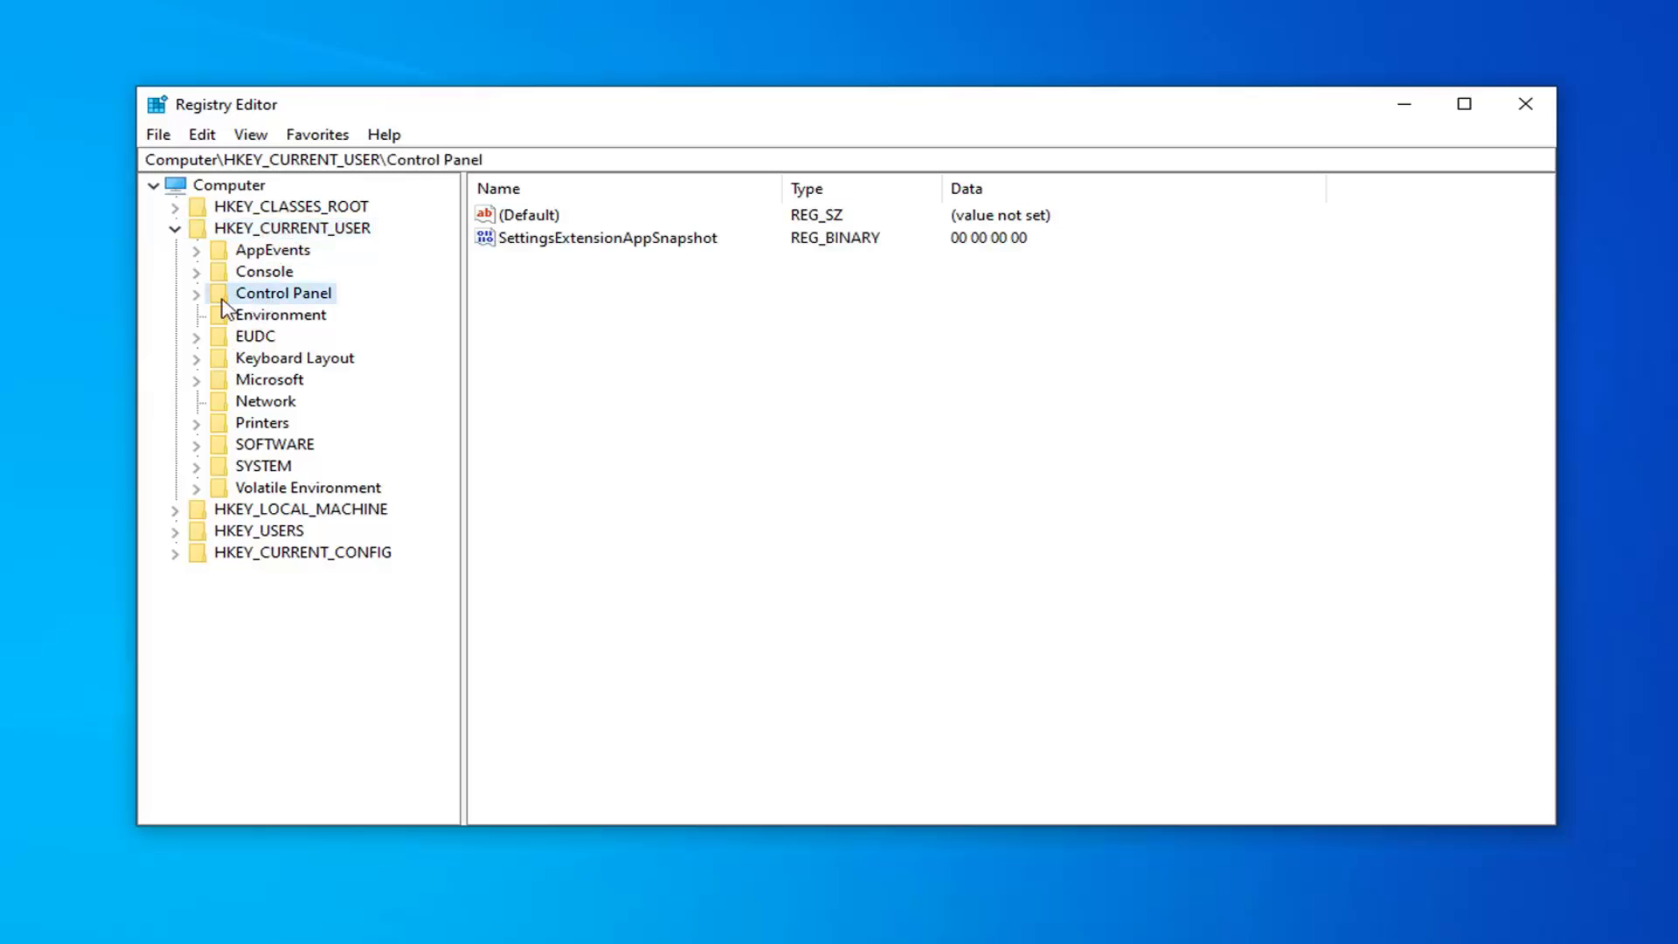
double_click(270, 297)
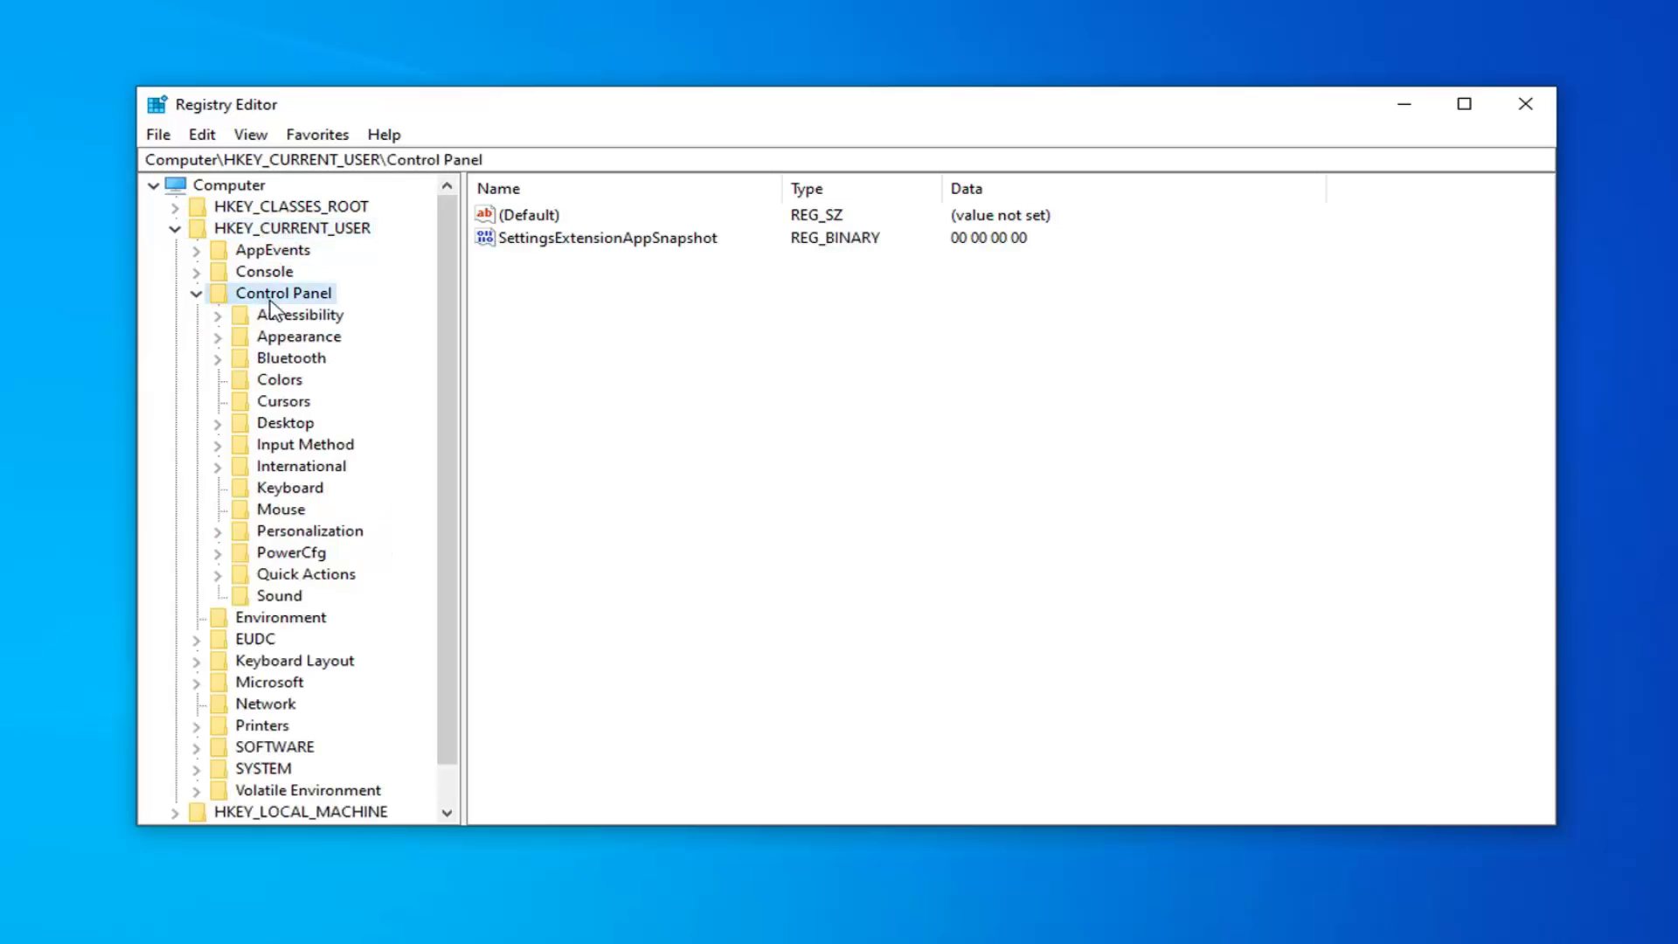
click(281, 425)
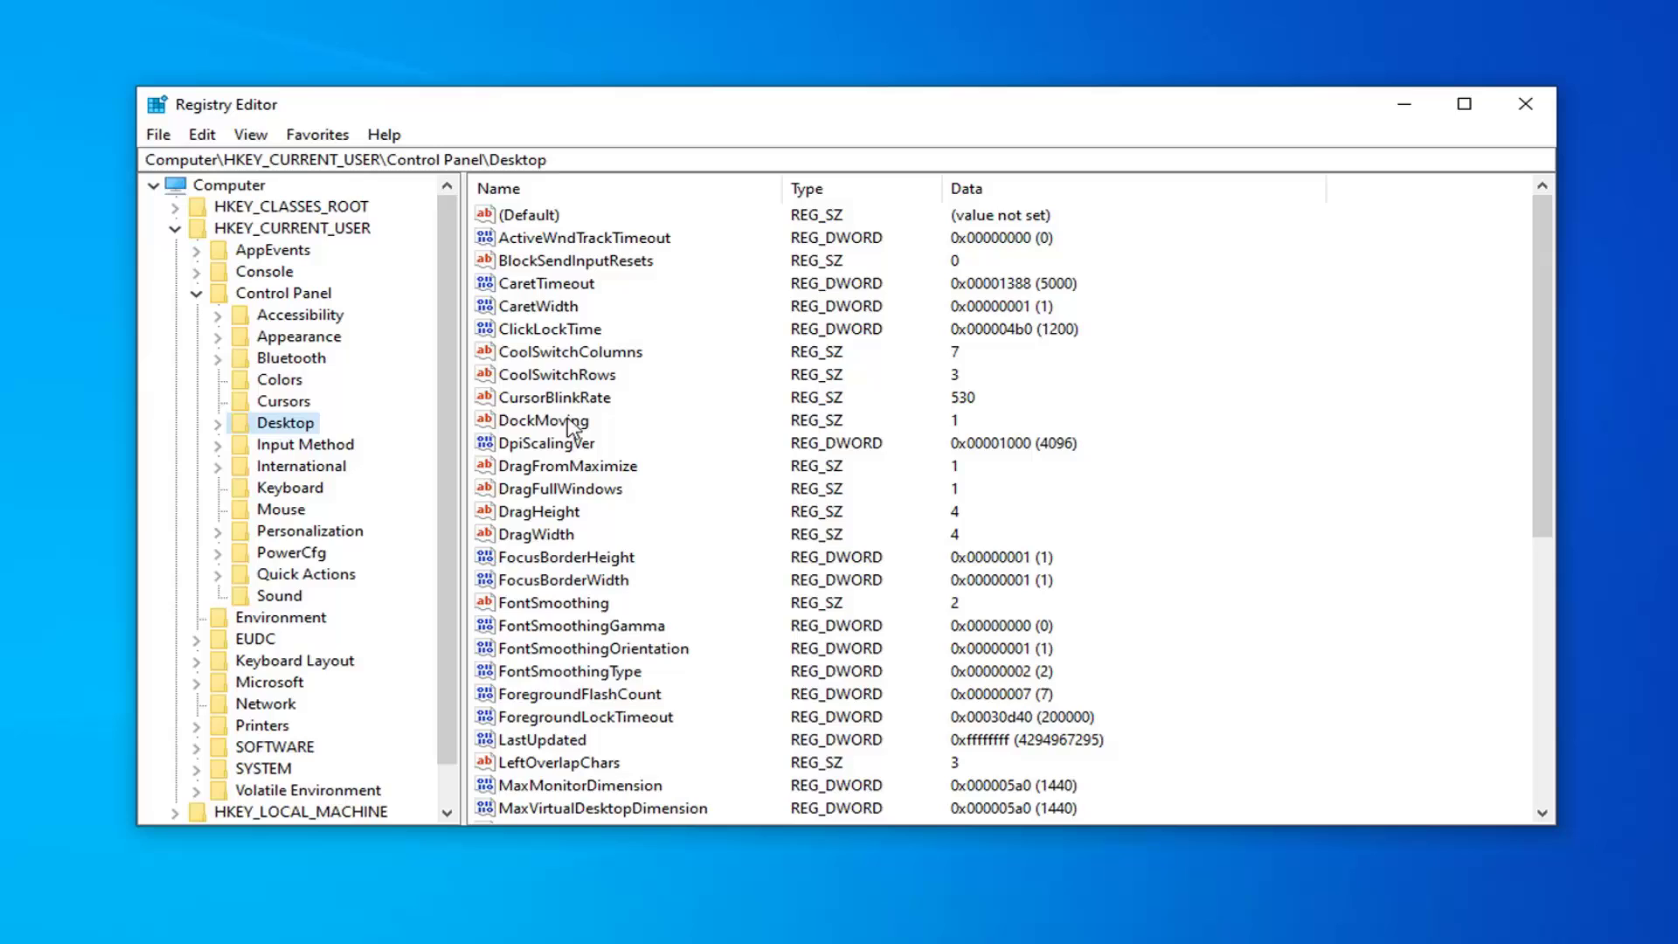
Step: Set the value data of the Desktop key's WheelScrollLines string to 3
scroll(572, 428, down, 6)
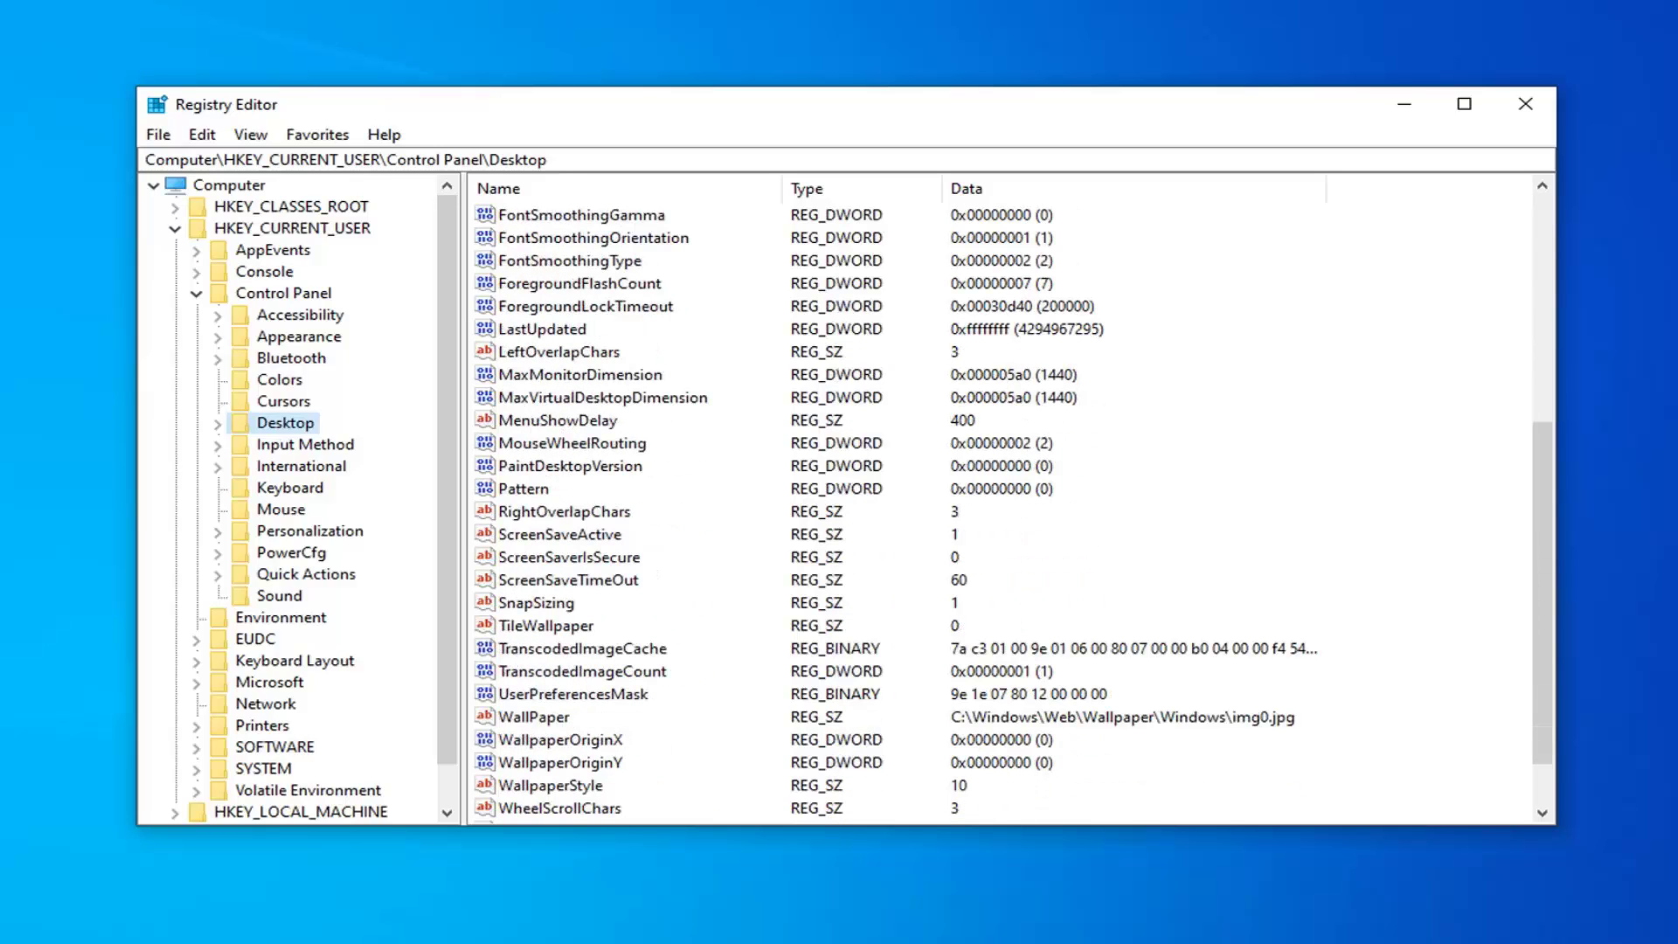
scroll(422, 667, down, 1)
scroll(577, 799, down, 1)
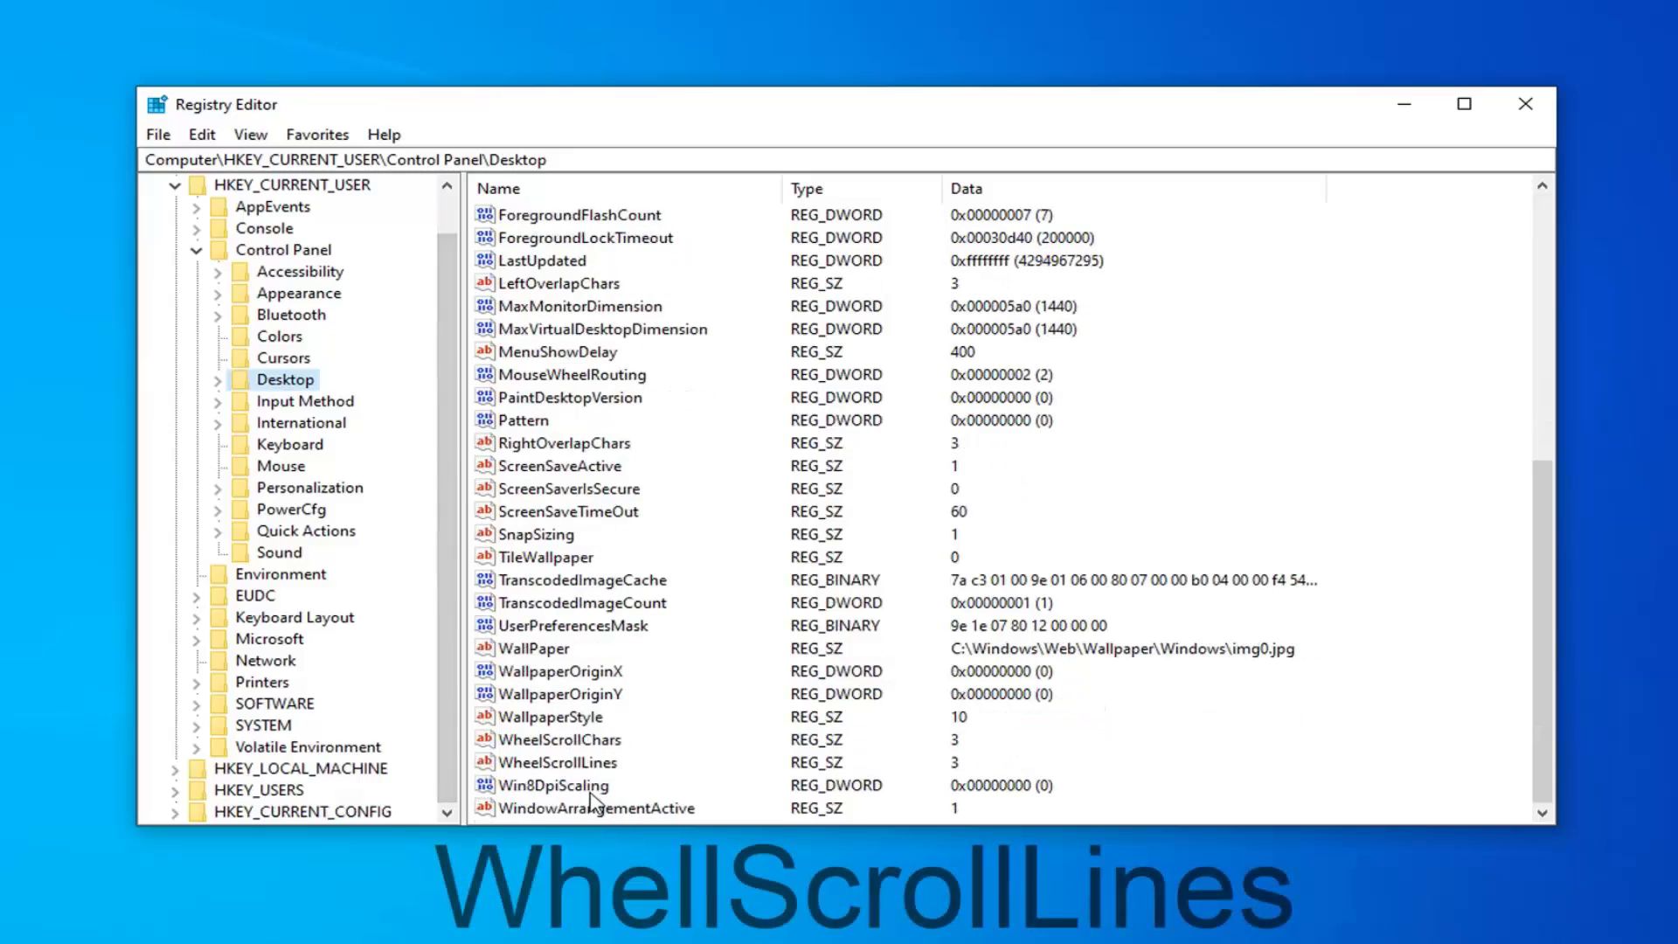
click(534, 764)
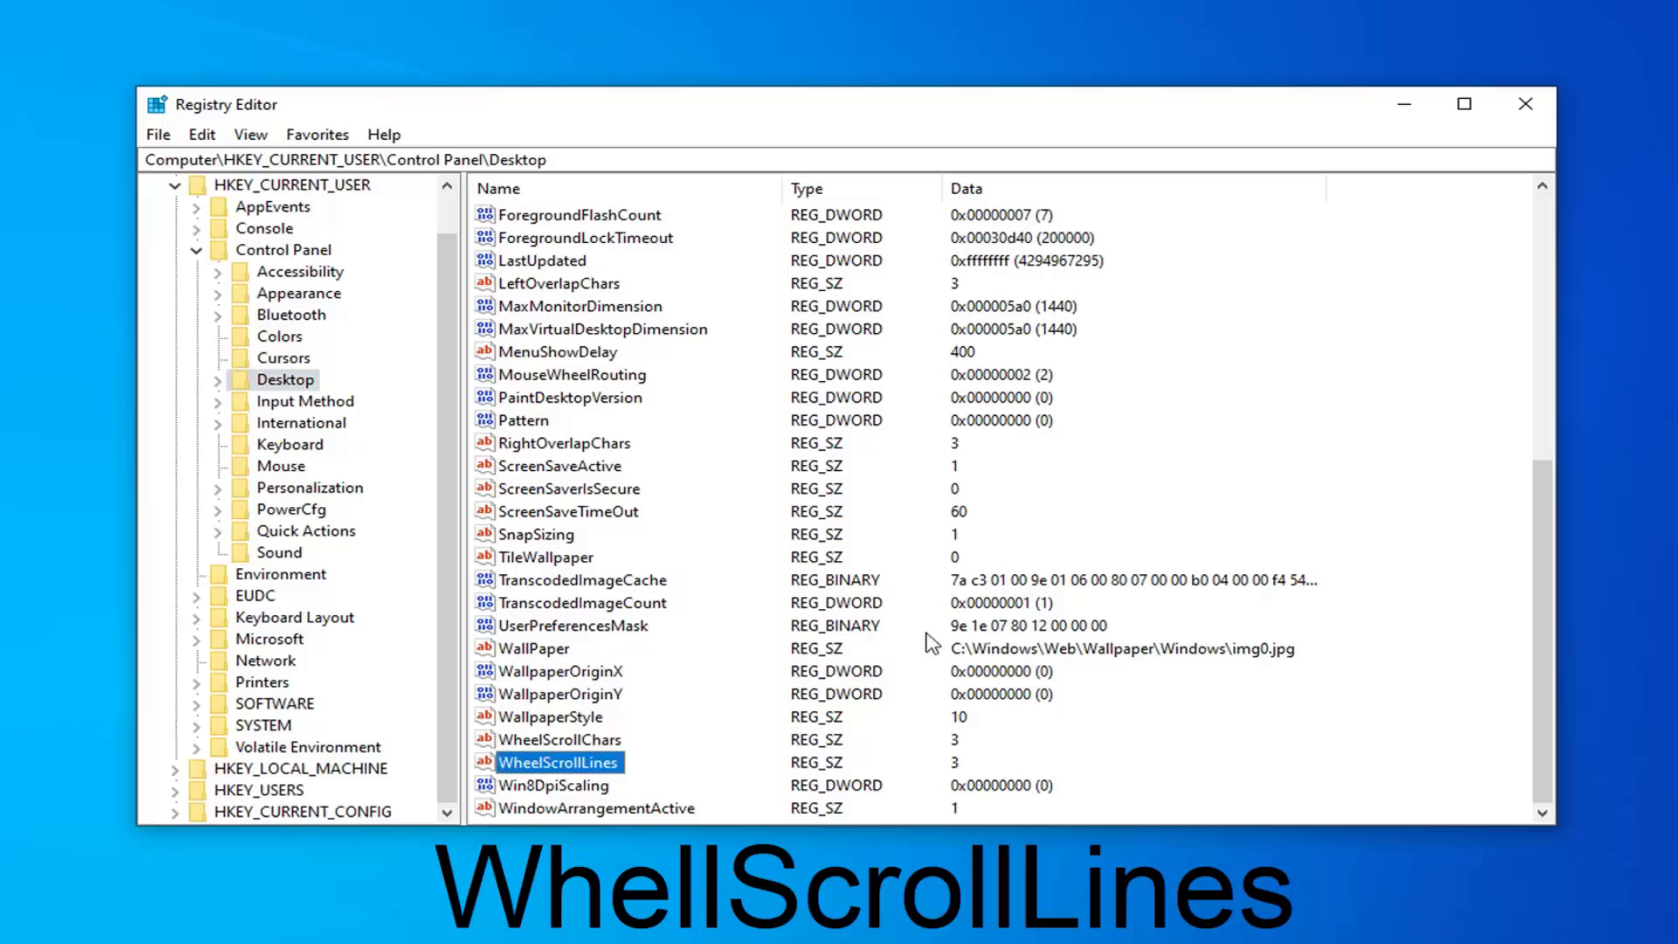
double_click(524, 762)
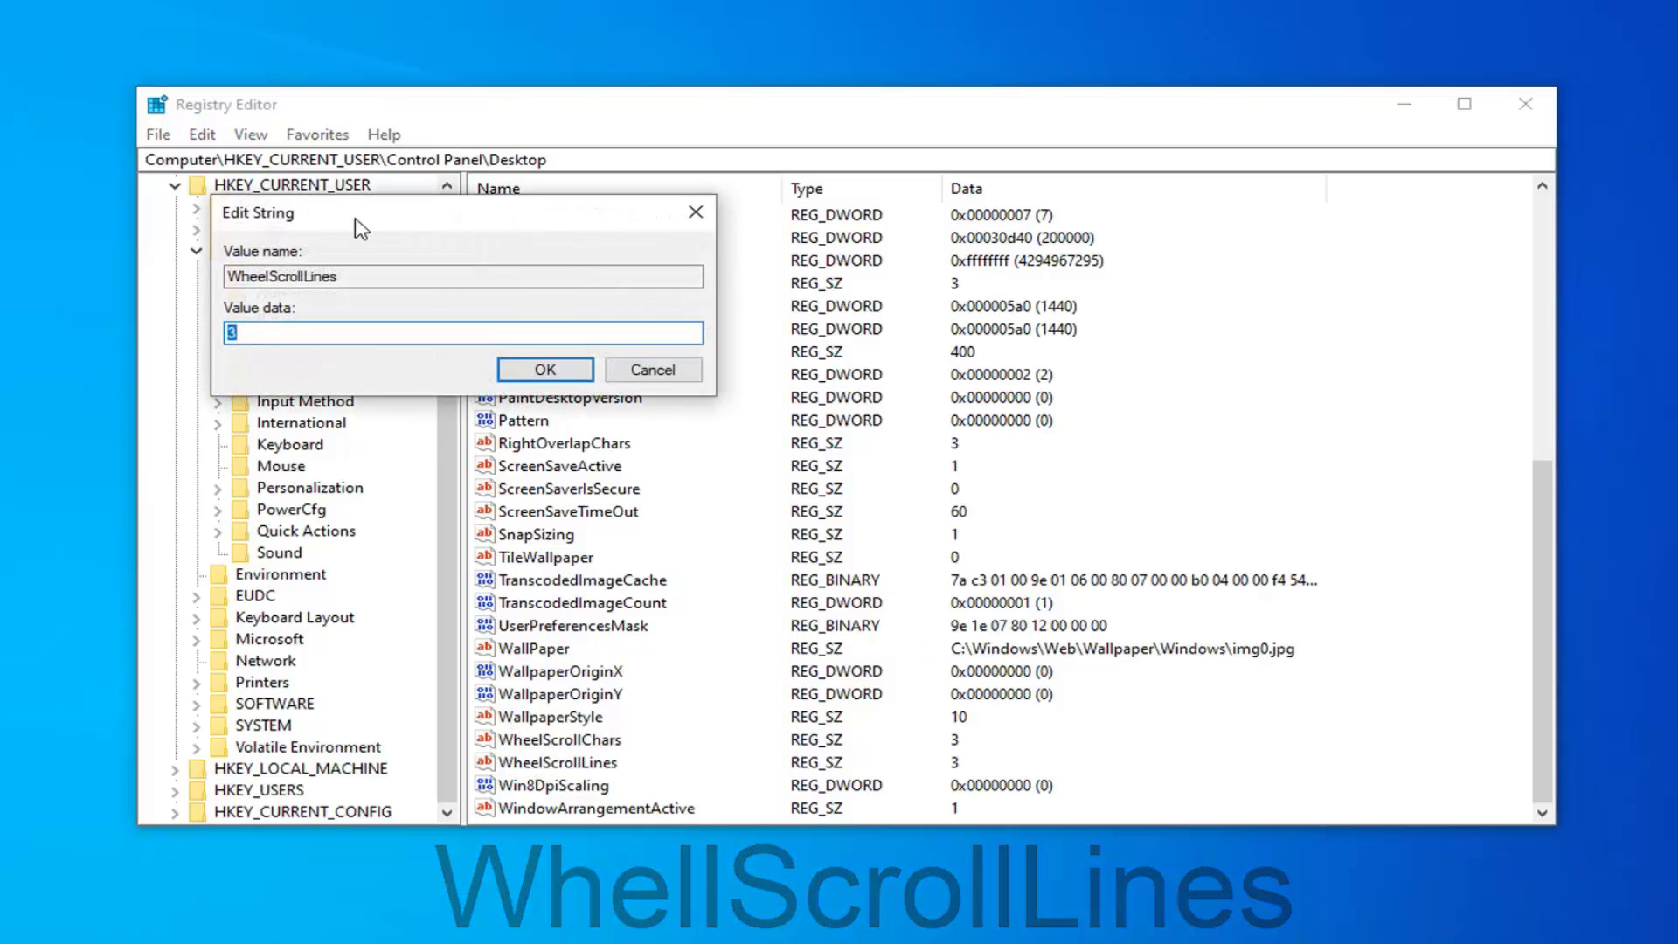
drag(361, 220, 895, 303)
click(802, 409)
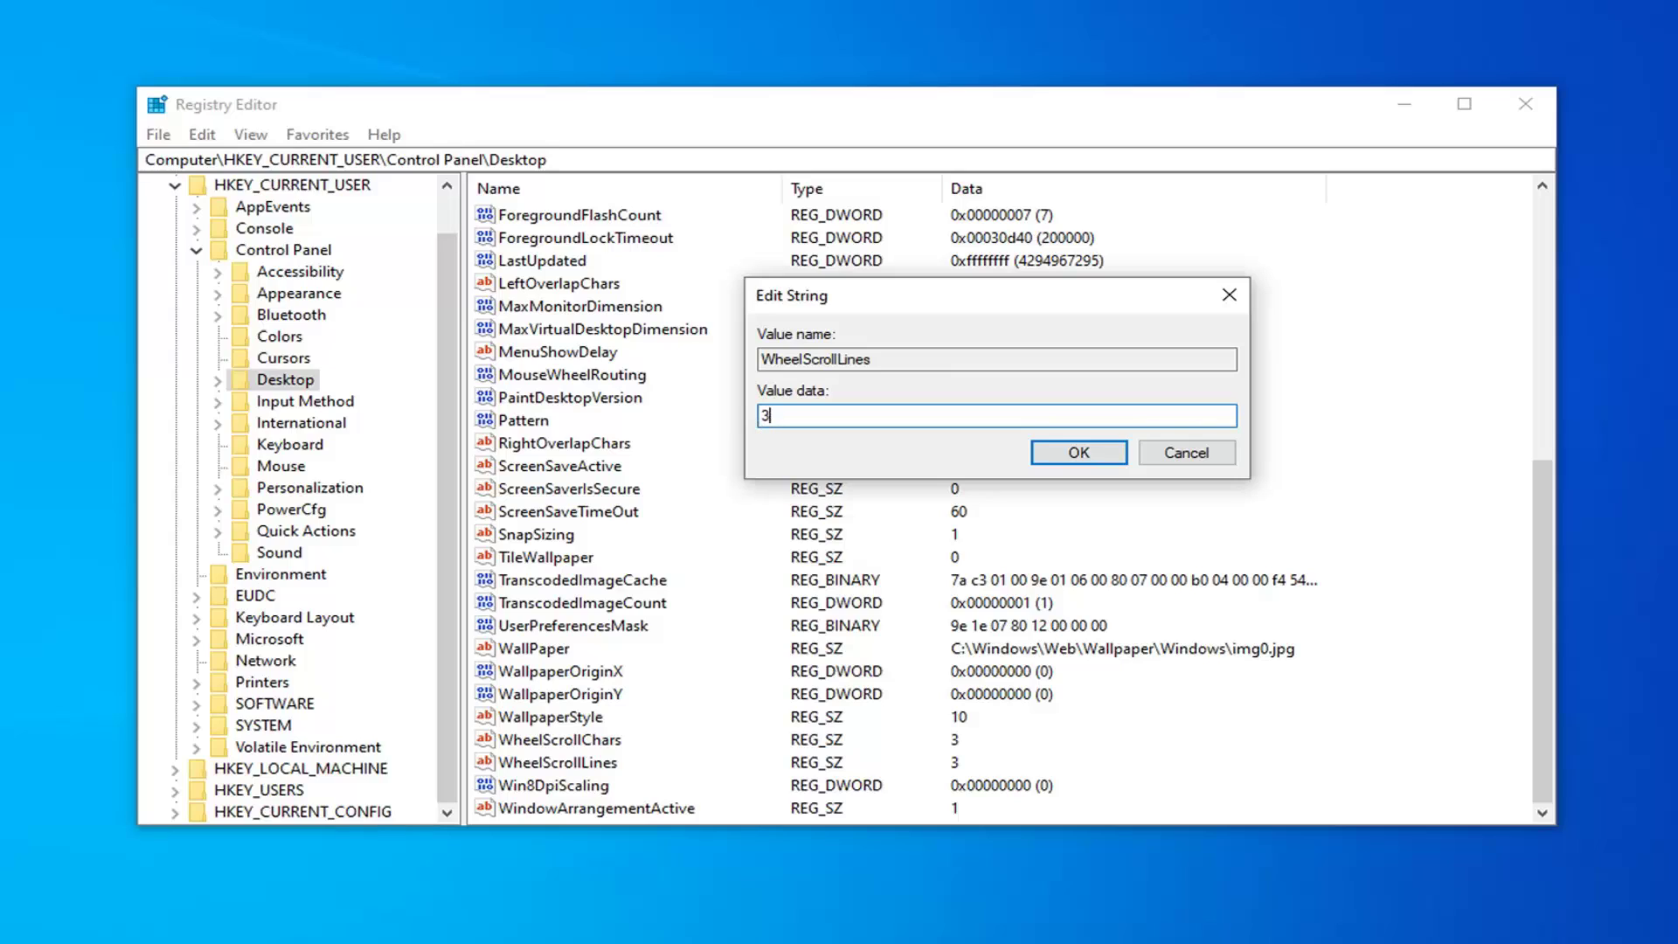
key(BackSpace)
text(3)
click(1071, 456)
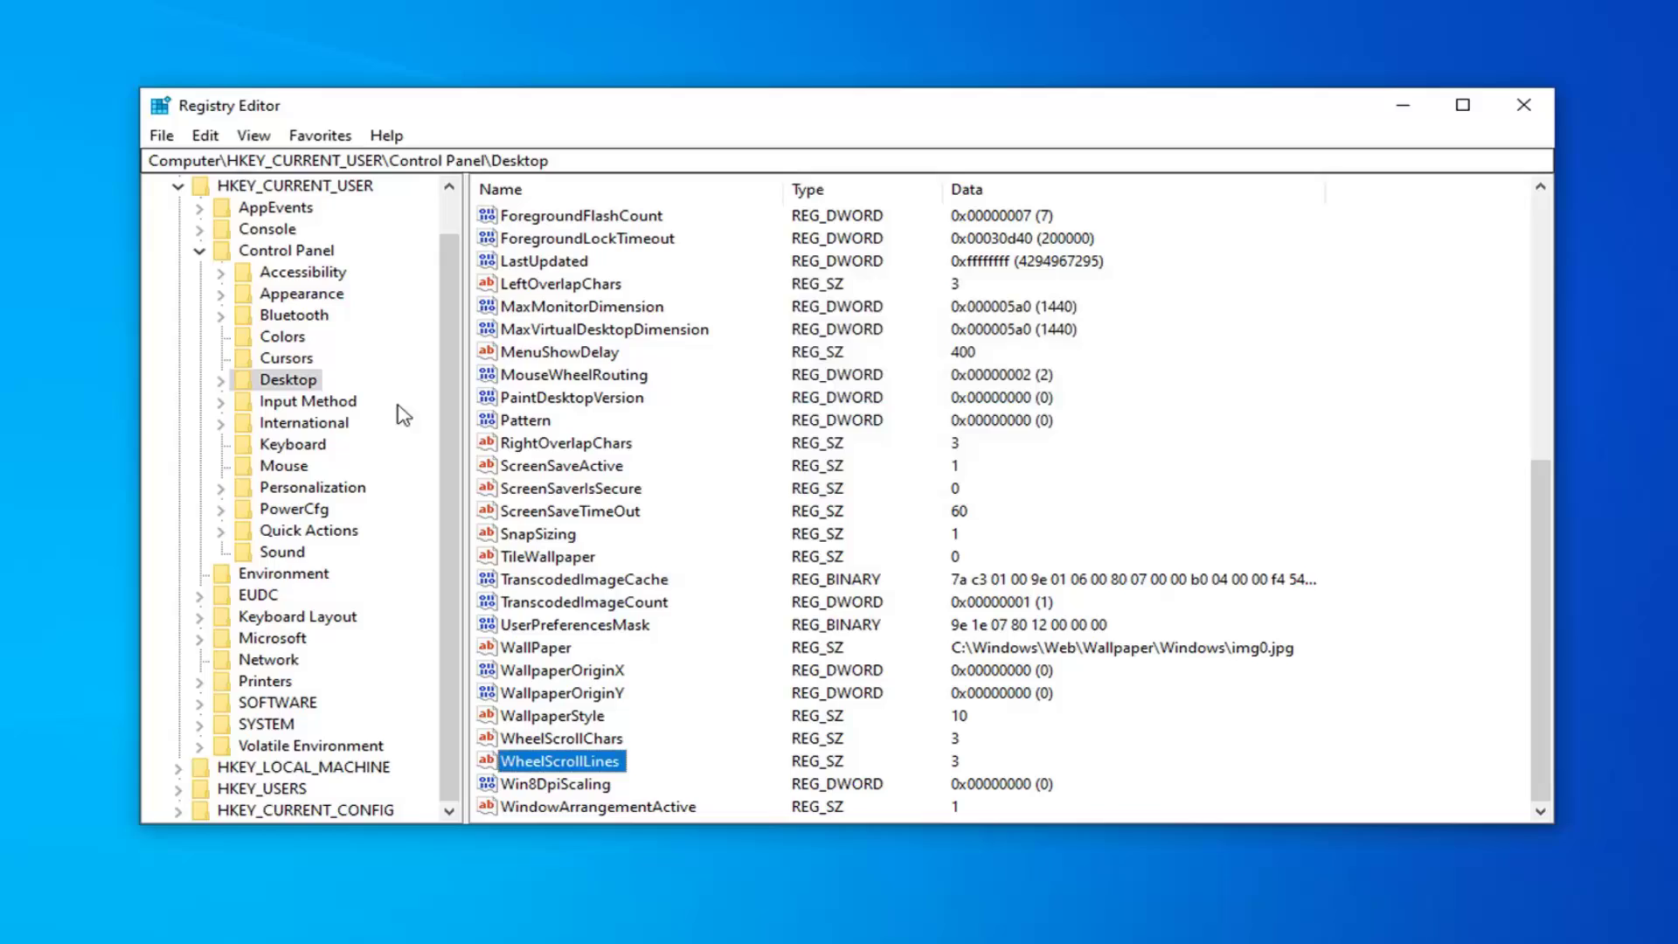
Step: Collapse the Control Panel and HKEY_CURRENT_USER branches and minimize Registry Editor
click(225, 255)
click(202, 191)
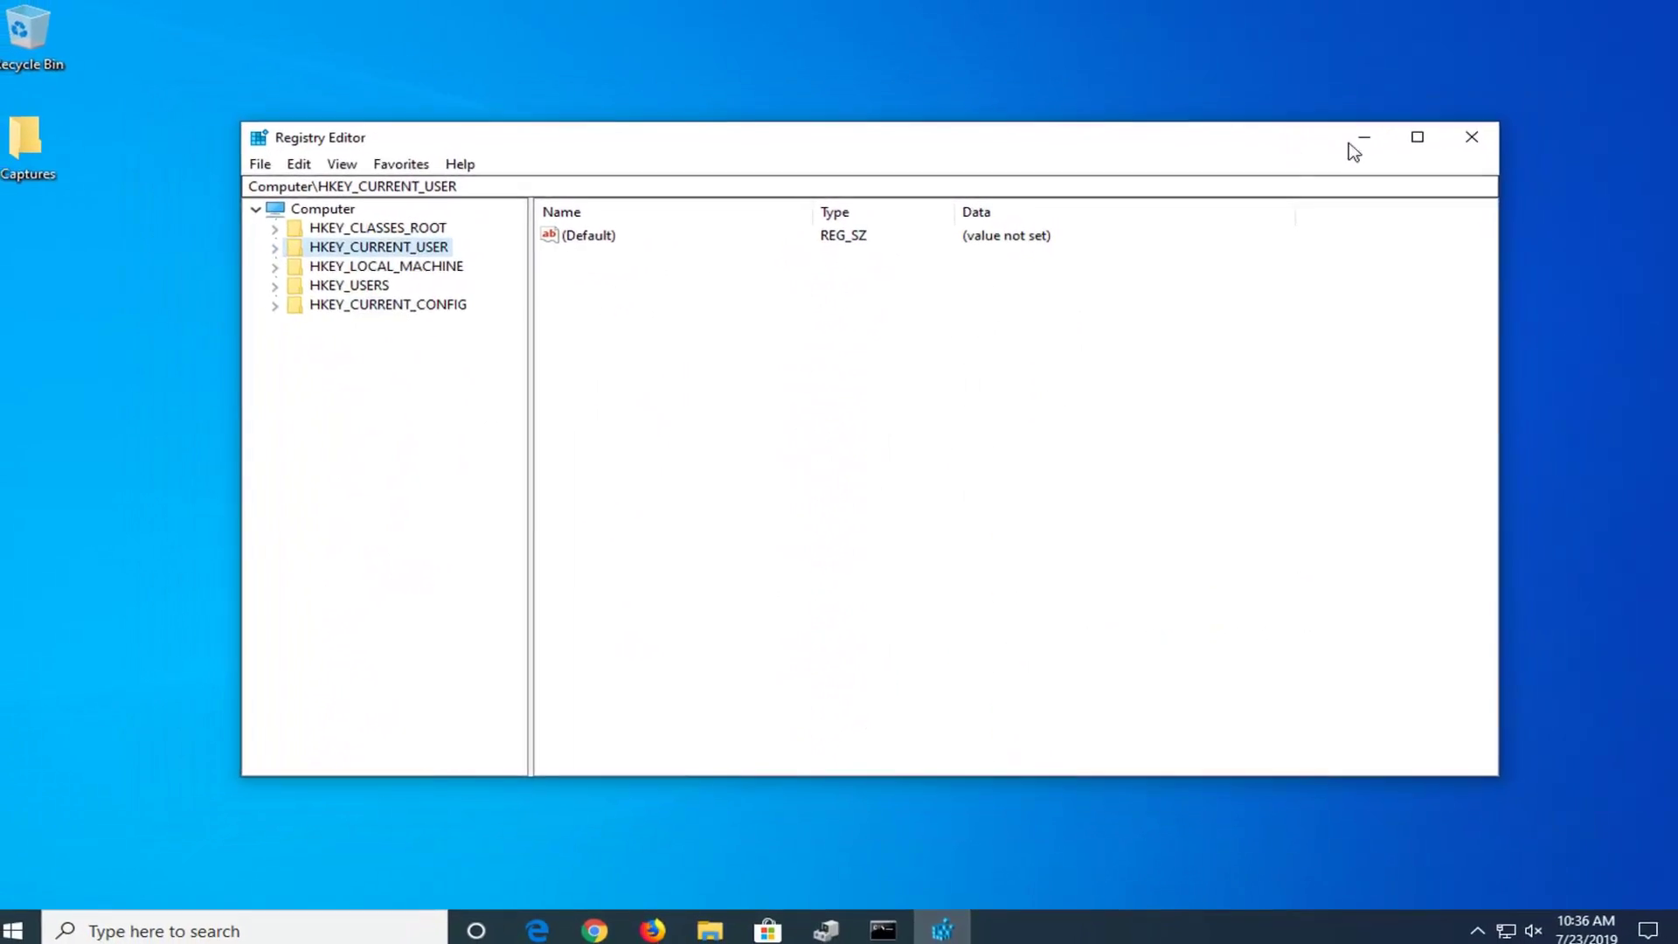
click(1360, 145)
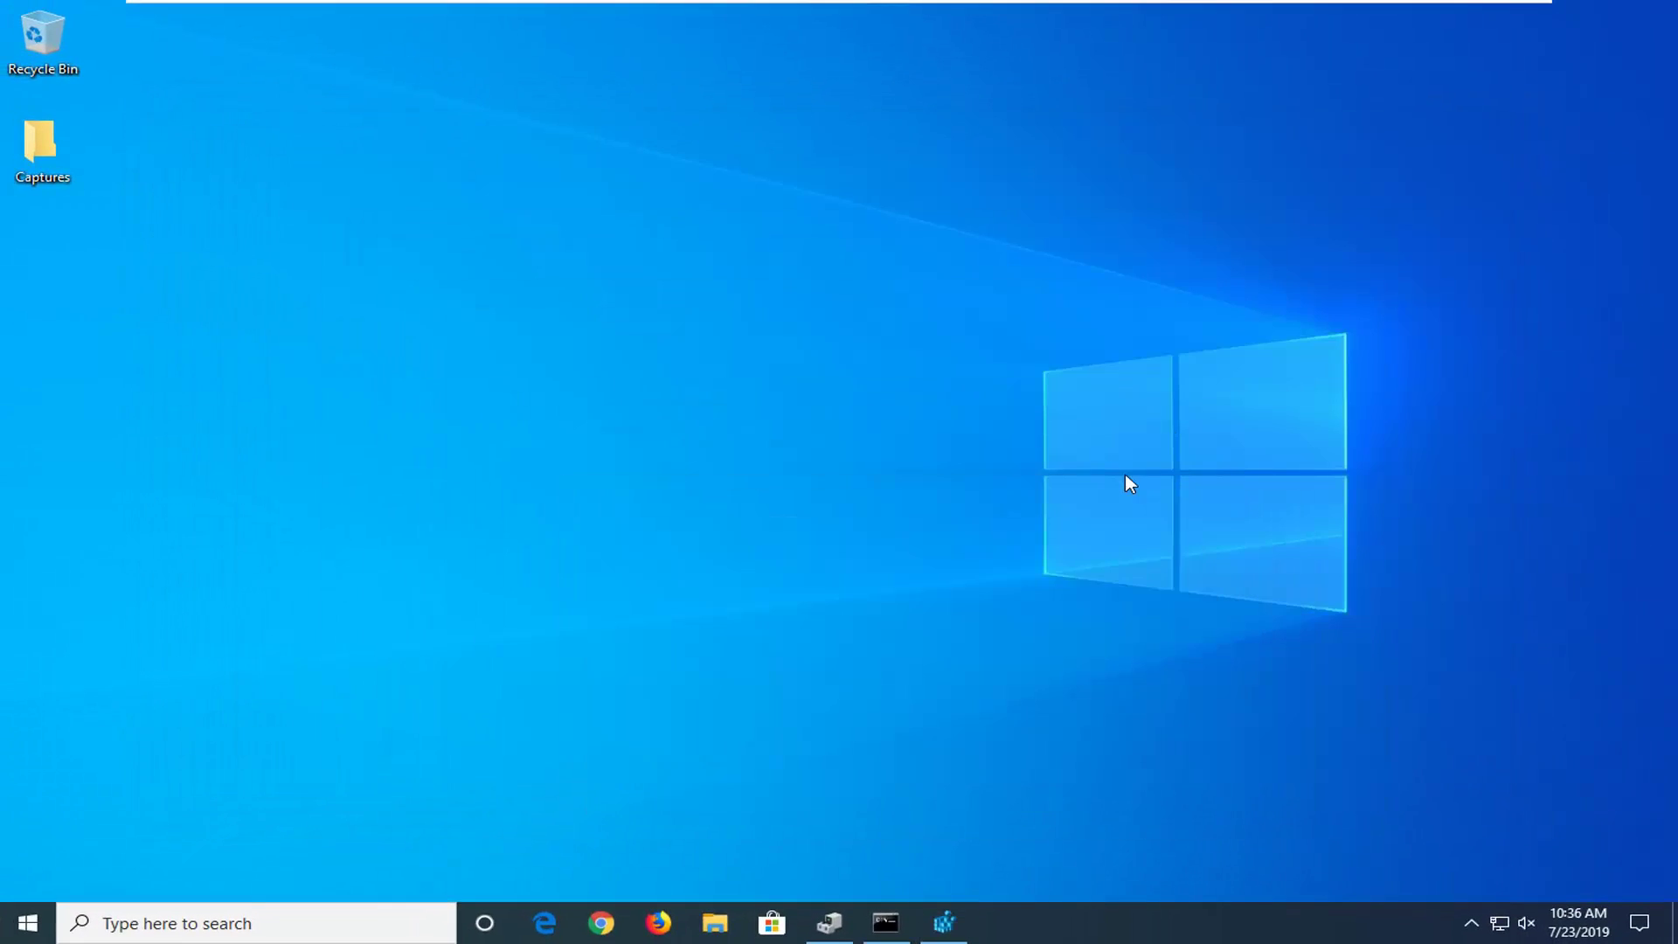